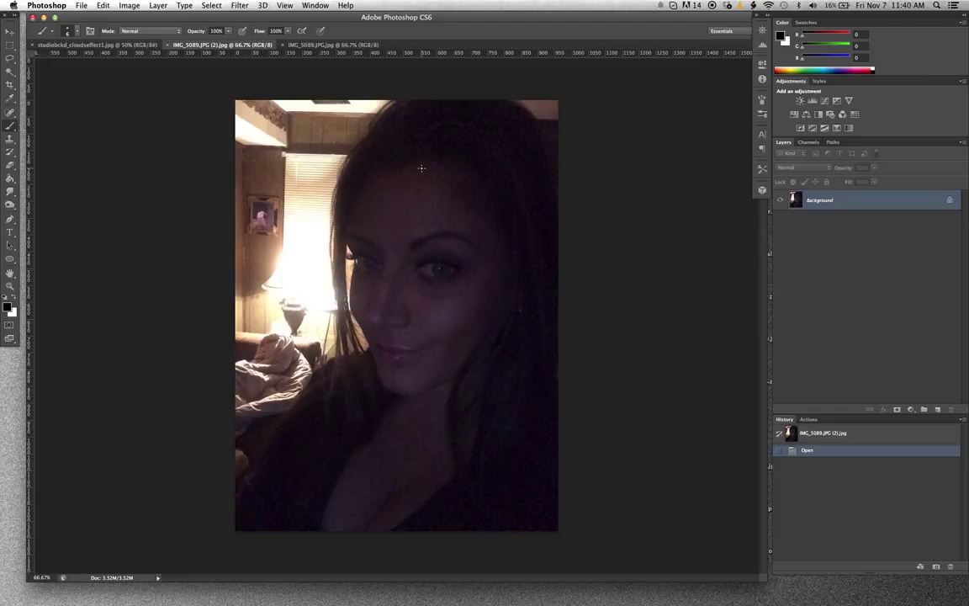
key("super+l")
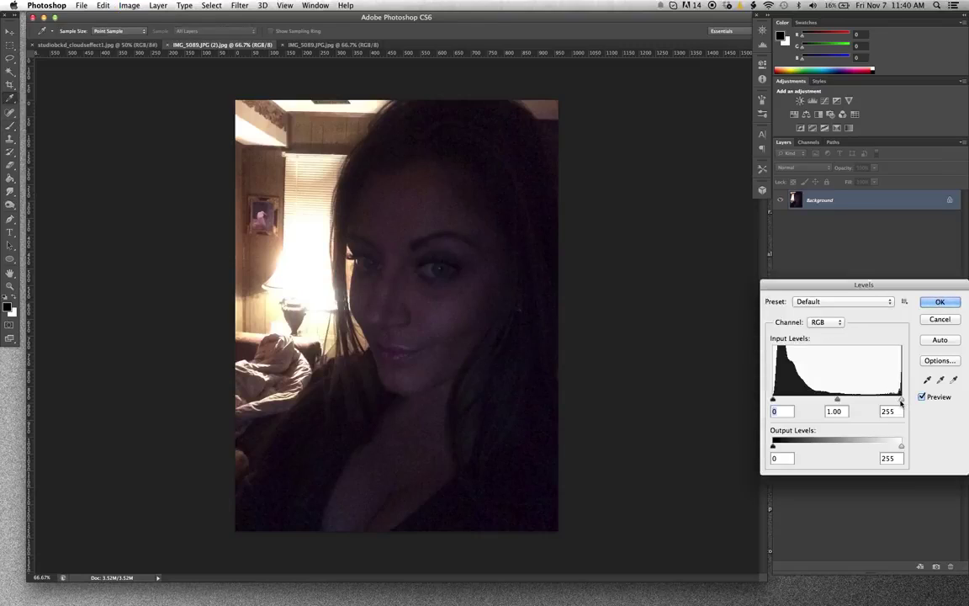
left_click_drag(901, 402, 863, 400)
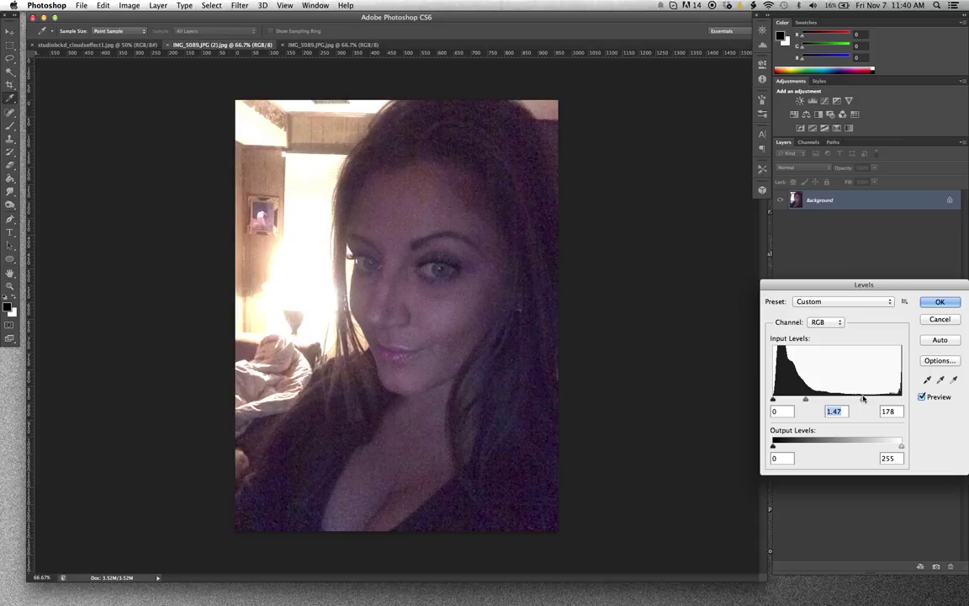
left_click(941, 320)
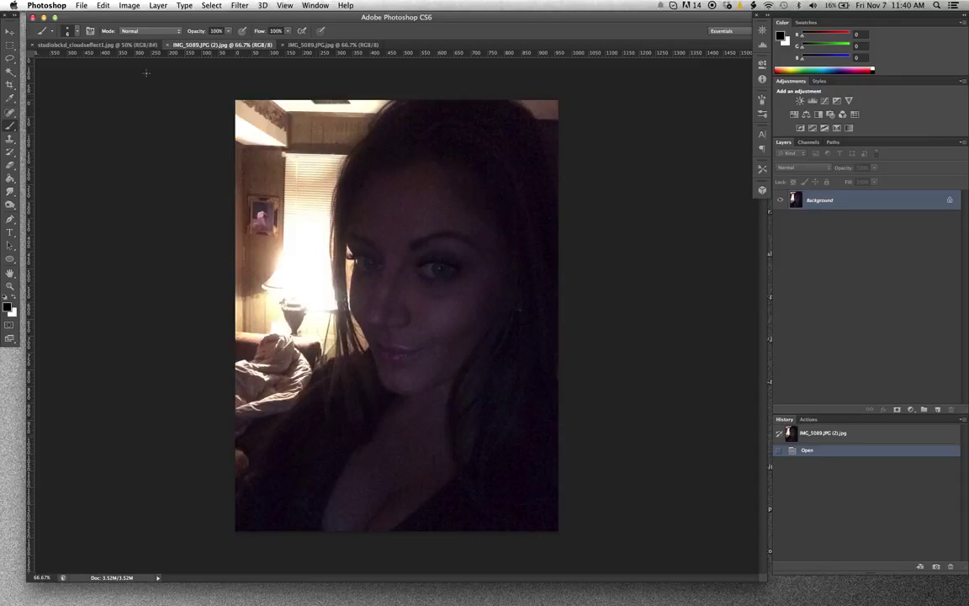
Step: Copy the entire studiobckd_cloudseffect1.jpg backdrop and paste it into IMG_5089.JPG (2).jpg
left_click(126, 45)
key("super+a")
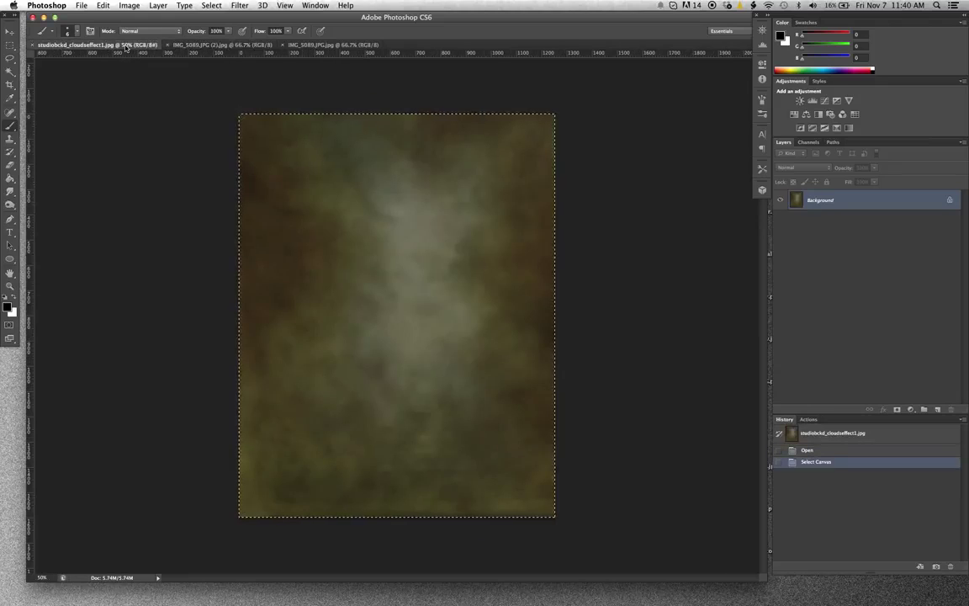
key("super+a")
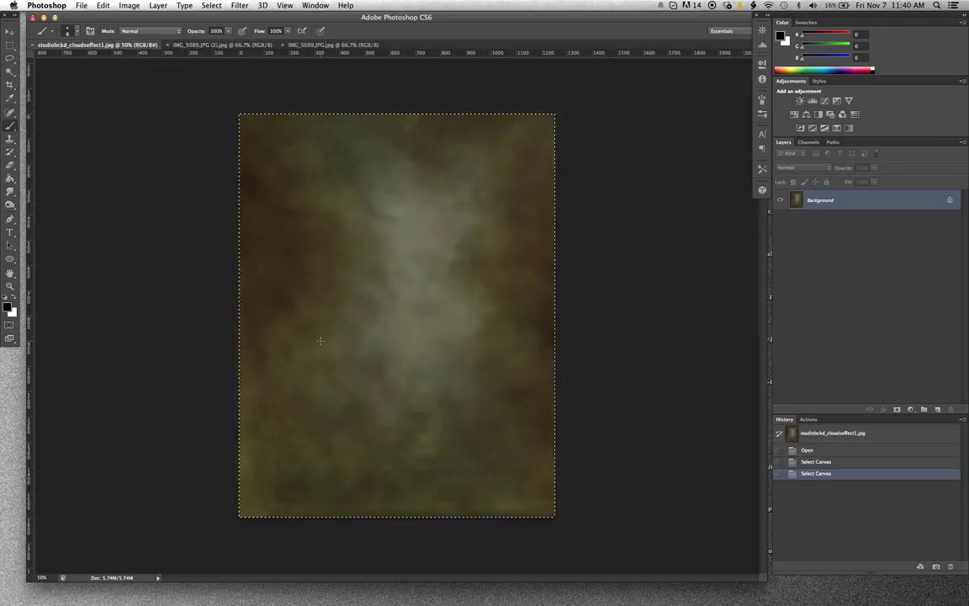
key("super+a")
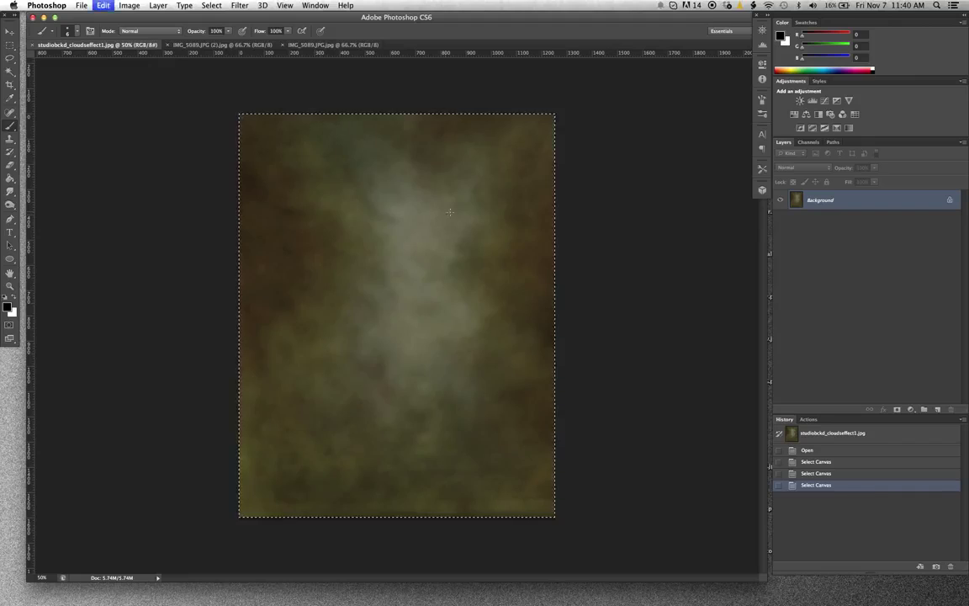
left_click(215, 46)
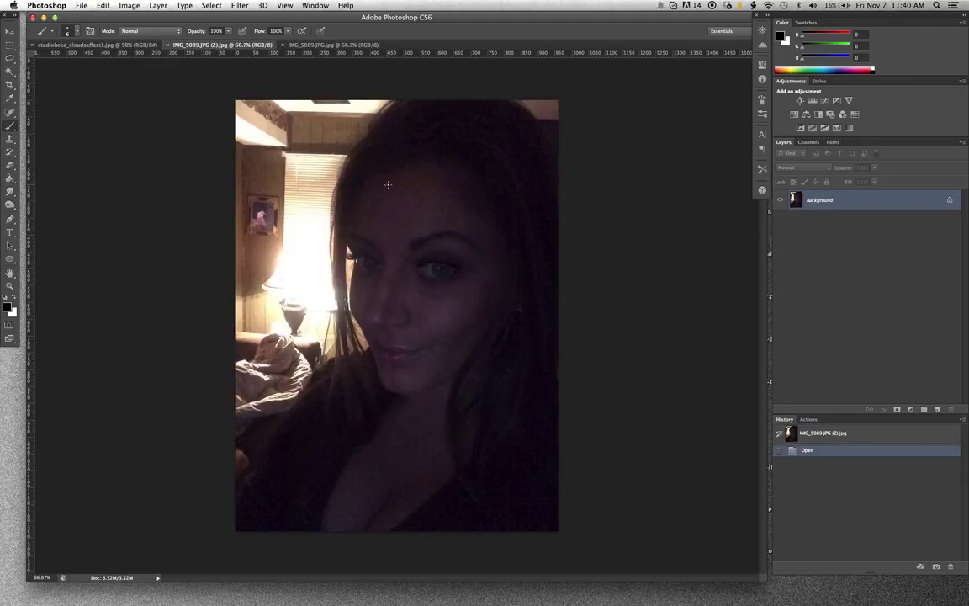
key("super+v")
Step: Move the pasted backdrop to the portrait's upper-left corner and scale it to about 77% so it spans the full canvas width
left_click(10, 32)
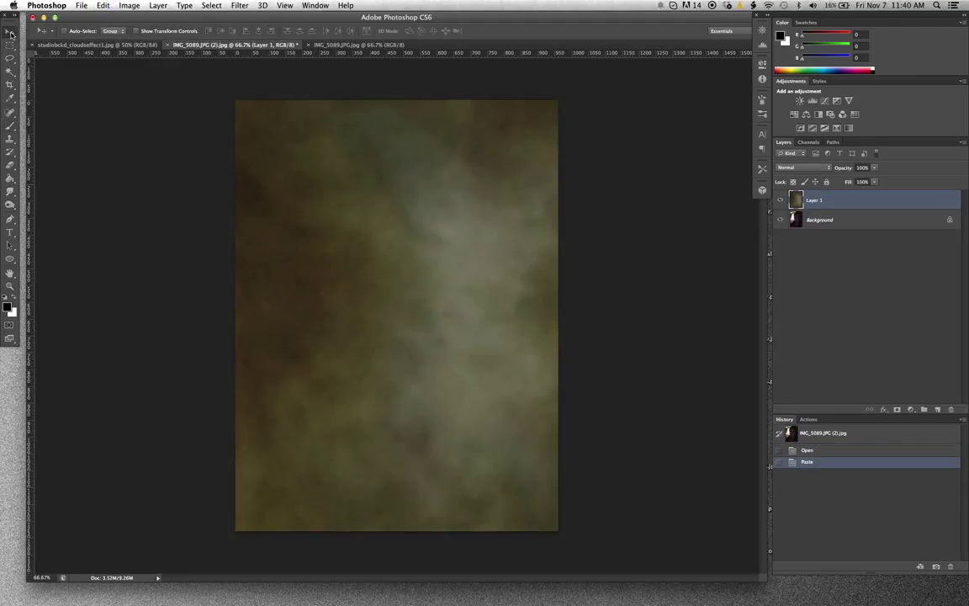
key("super+t")
left_click_drag(302, 169, 383, 288)
left_click_drag(441, 311, 294, 120)
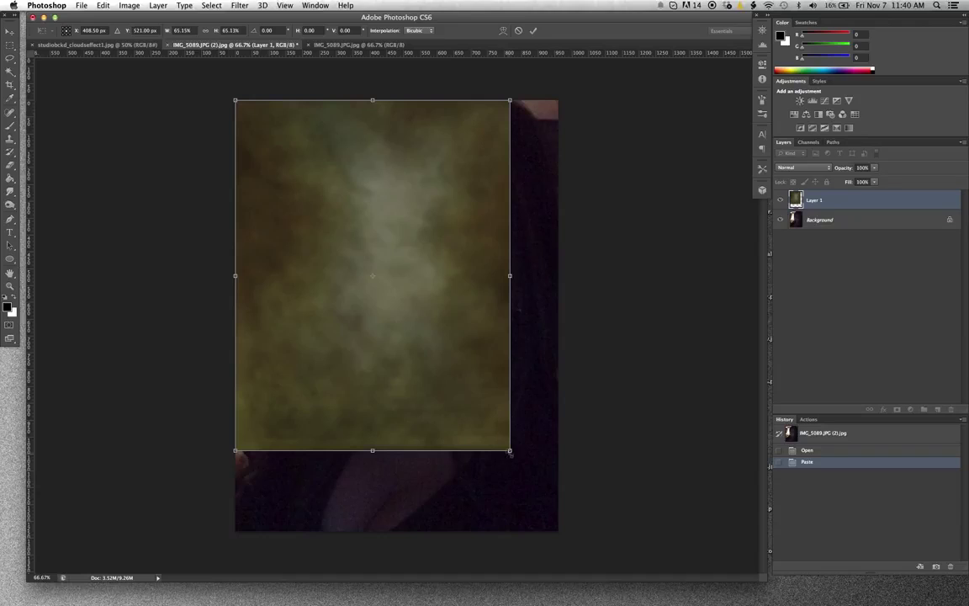
left_click_drag(511, 453, 569, 511)
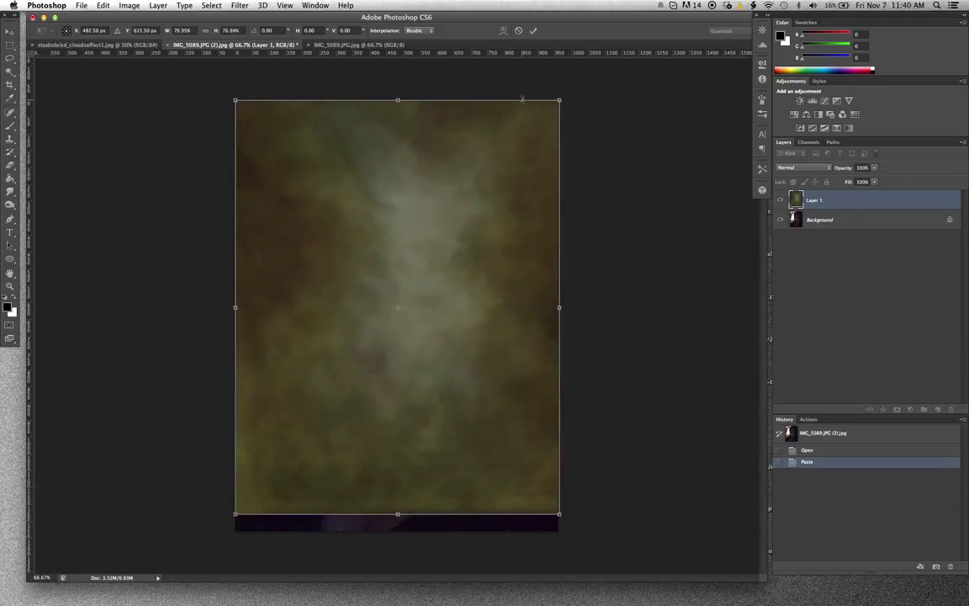
left_click(534, 32)
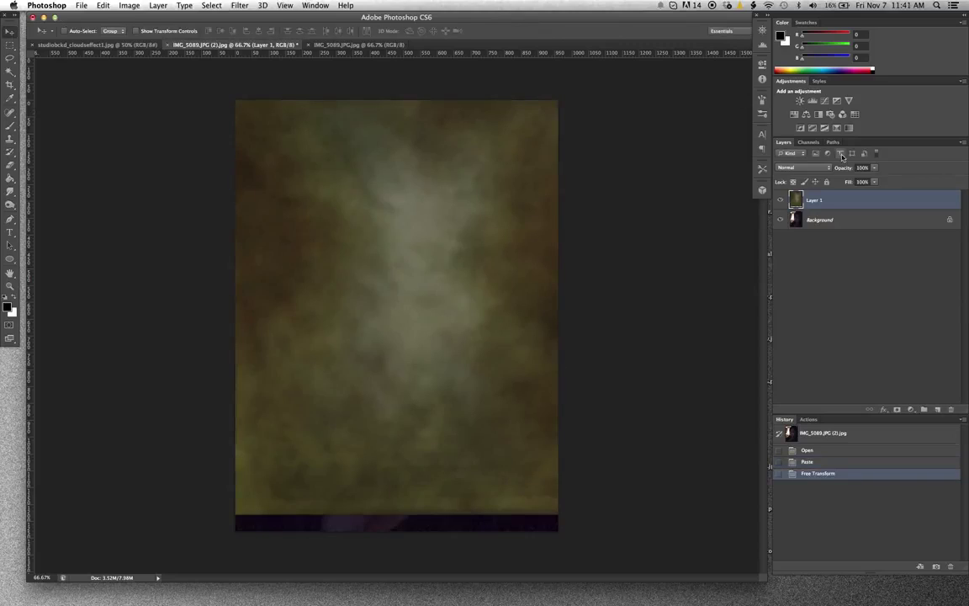
Step: Lower the backdrop layer's opacity to 60% and add a layer mask to it
left_click(875, 168)
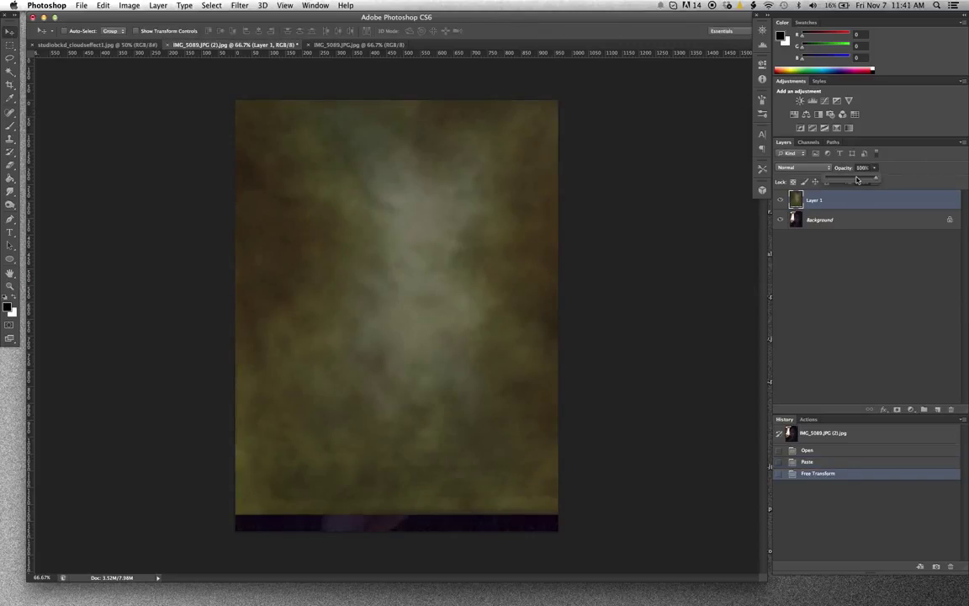
left_click(857, 179)
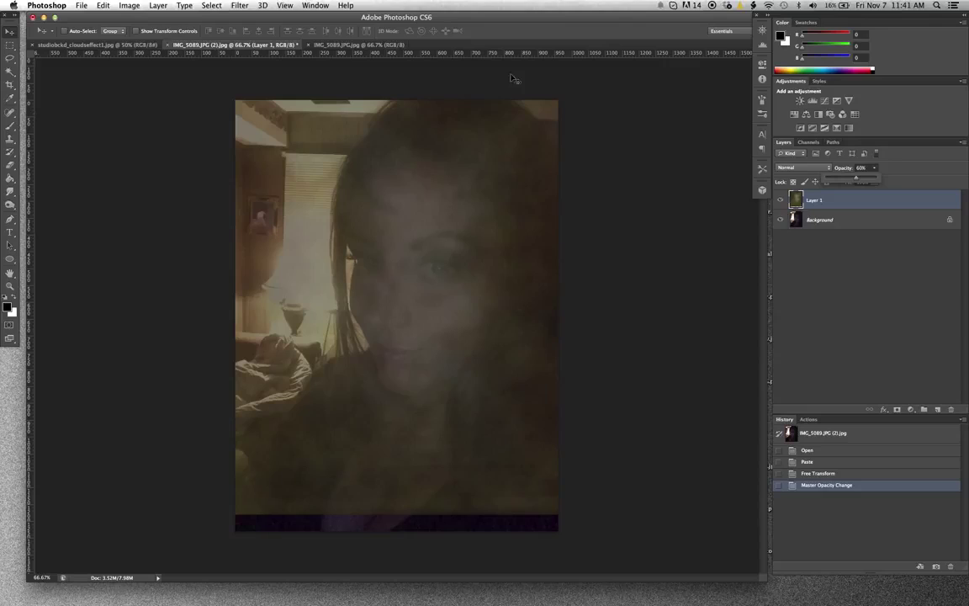
left_click(798, 200, "super")
left_click(898, 410)
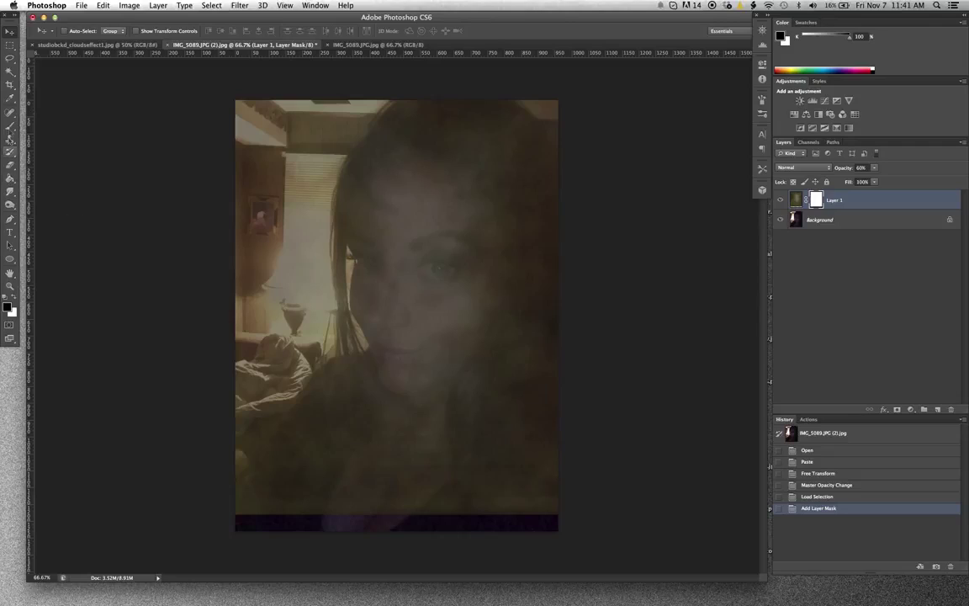
Step: Paint black on the backdrop layer's mask with a 90 px brush over the woman's face, hair and body
left_click(11, 124)
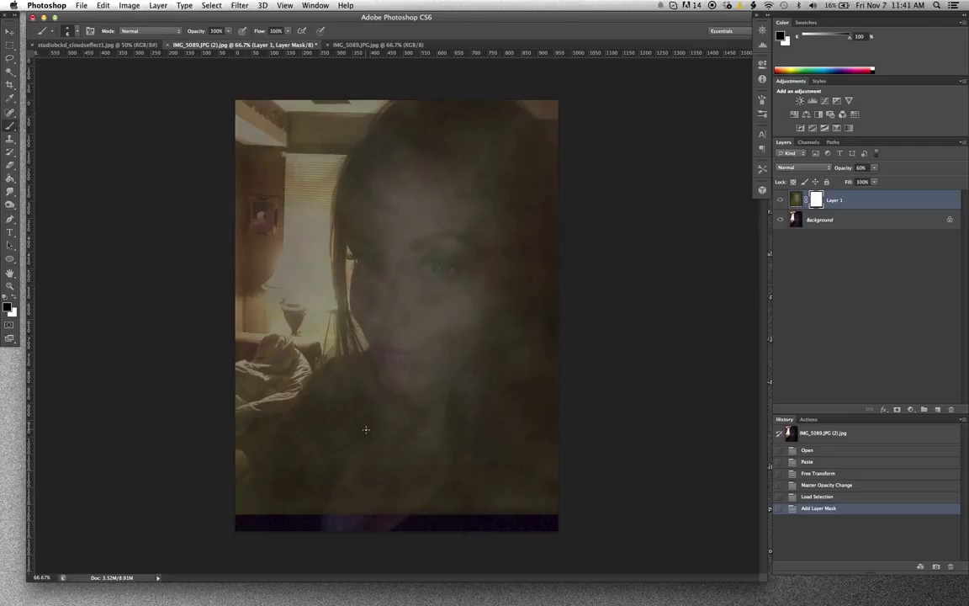
key("bracketright")
key("bracketright")
key("bracketright")
key("bracketright")
mouse_move(354, 427)
left_mouse_down()
mouse_move(296, 504)
mouse_move(340, 457)
mouse_move(309, 535)
mouse_move(348, 434)
mouse_move(311, 434)
mouse_move(239, 525)
mouse_move(304, 414)
mouse_move(367, 359)
mouse_move(334, 368)
mouse_move(300, 399)
mouse_move(226, 521)
mouse_move(408, 410)
mouse_move(314, 533)
mouse_move(388, 509)
mouse_move(341, 552)
mouse_move(399, 421)
mouse_move(316, 471)
mouse_move(357, 392)
mouse_move(320, 409)
mouse_move(360, 383)
mouse_move(362, 357)
mouse_move(343, 315)
mouse_move(342, 385)
mouse_move(339, 327)
mouse_move(328, 366)
mouse_move(357, 232)
mouse_move(341, 304)
mouse_move(339, 232)
mouse_move(354, 164)
mouse_move(364, 146)
mouse_move(350, 179)
mouse_move(435, 57)
mouse_move(372, 140)
mouse_move(393, 202)
mouse_move(386, 230)
mouse_move(376, 222)
mouse_move(385, 354)
mouse_move(429, 208)
mouse_move(419, 336)
mouse_move(478, 64)
mouse_move(414, 351)
mouse_move(380, 283)
mouse_move(384, 187)
mouse_move(428, 227)
mouse_move(485, 136)
mouse_move(515, 138)
mouse_move(516, 110)
mouse_move(546, 189)
mouse_move(520, 169)
mouse_move(518, 327)
mouse_move(477, 270)
mouse_move(470, 193)
mouse_move(453, 332)
mouse_move(466, 262)
left_mouse_up()
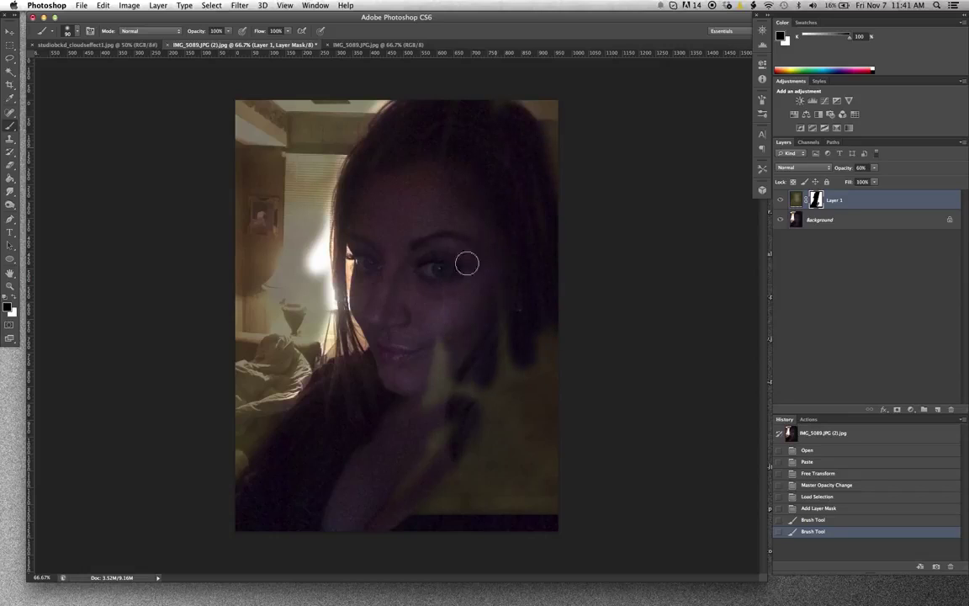
mouse_move(427, 420)
left_mouse_down()
mouse_move(408, 563)
mouse_move(492, 460)
mouse_move(504, 386)
mouse_move(480, 500)
mouse_move(508, 353)
mouse_move(530, 381)
mouse_move(544, 485)
mouse_move(547, 369)
mouse_move(541, 482)
mouse_move(495, 502)
left_mouse_up()
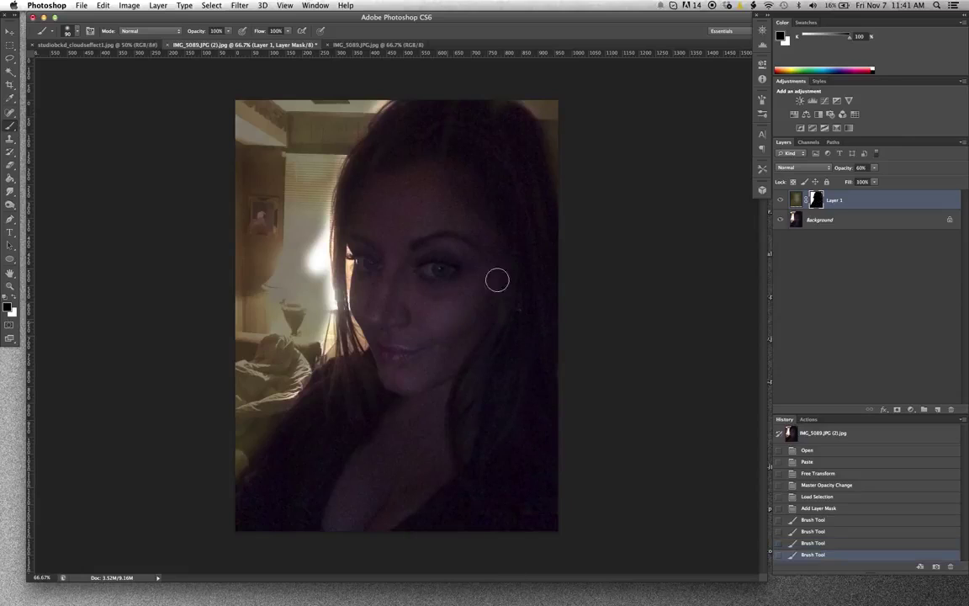
Step: Restore the backdrop layer to 100% opacity and brighten its image with Levels, using midtone 1.17 and white input 151
left_click(875, 167)
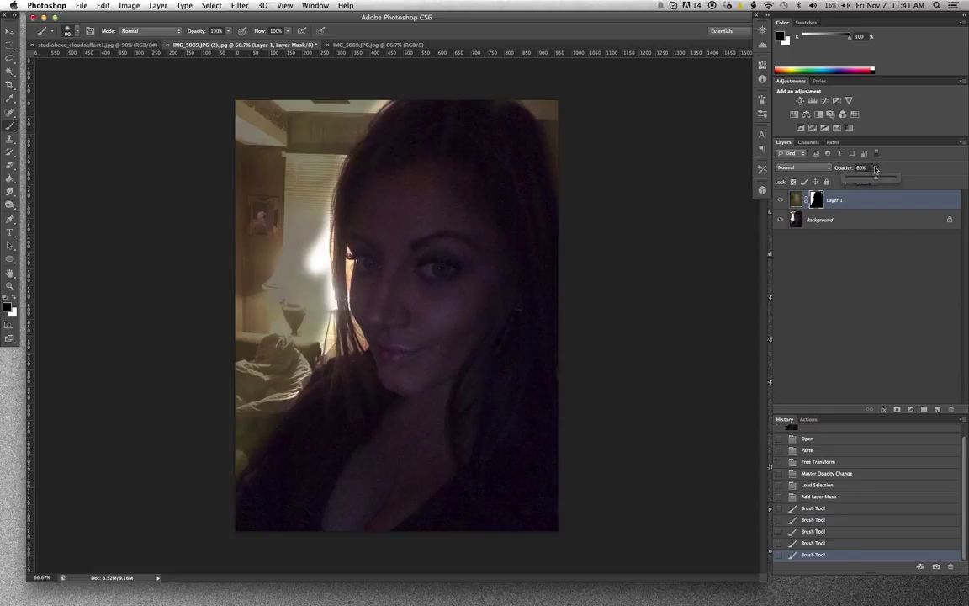
left_click_drag(876, 180, 897, 180)
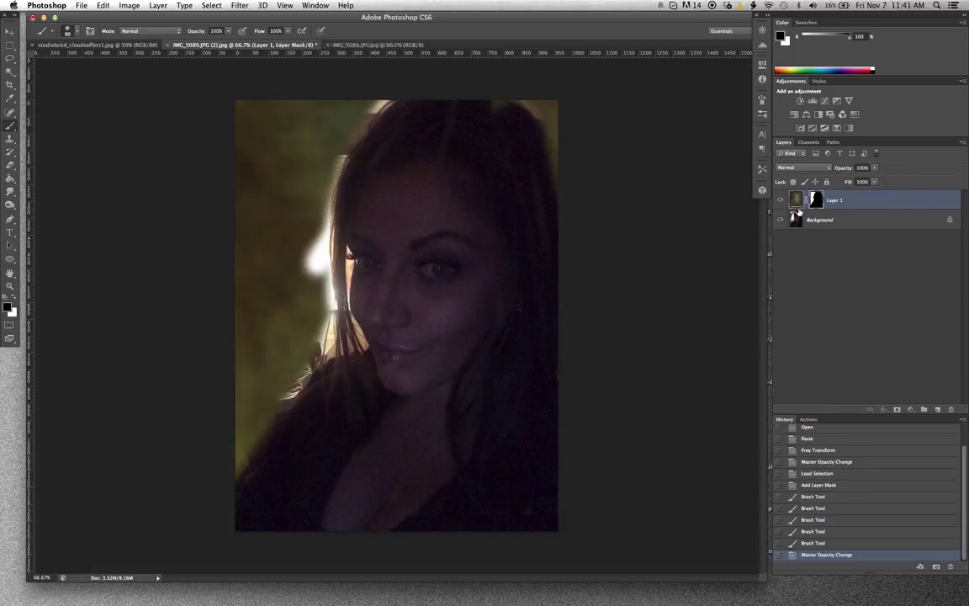
left_click(797, 203)
key("super+l")
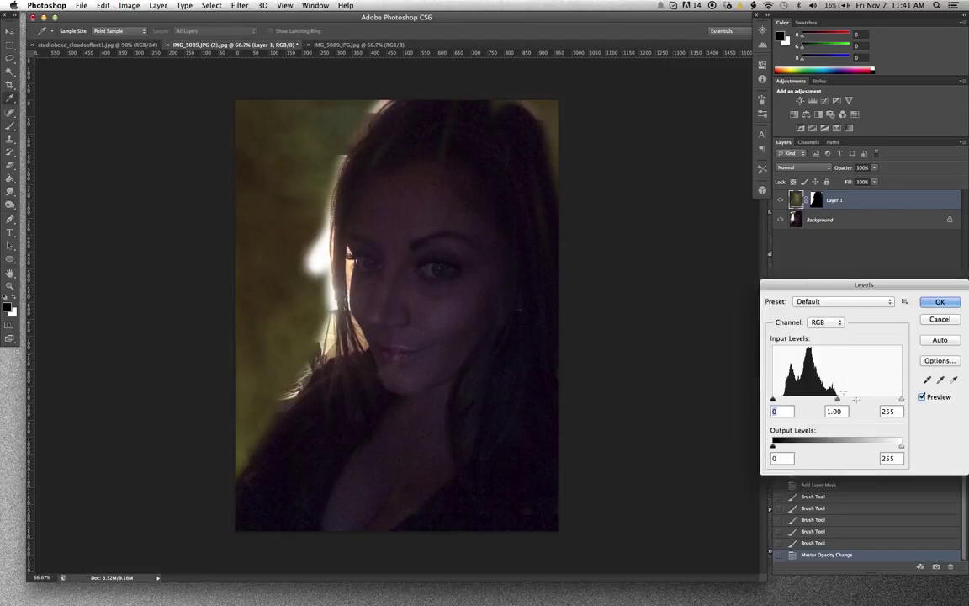
mouse_move(902, 448)
left_mouse_down()
mouse_move(891, 448)
mouse_move(902, 449)
left_mouse_up()
left_click_drag(902, 400, 807, 401)
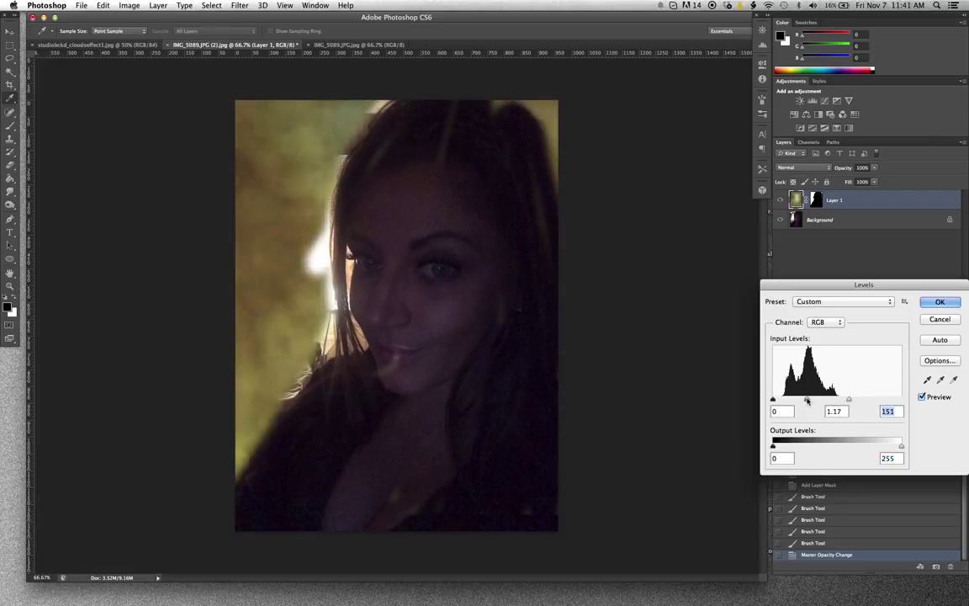
left_click(940, 301)
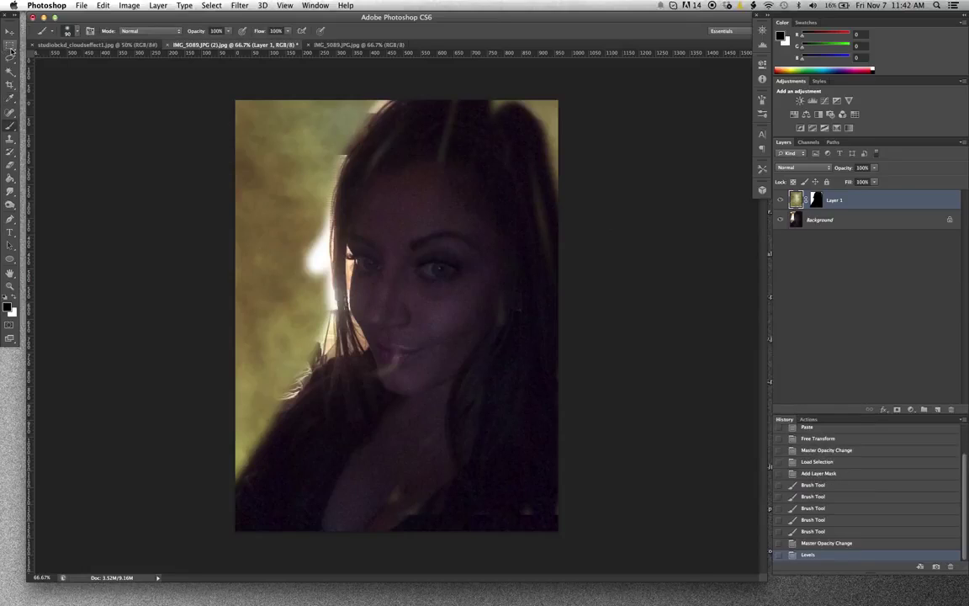
Step: Make a circular Elliptical Marquee selection with a 50 px feather around the bright area beside the woman's face
left_click_drag(11, 48, 31, 57)
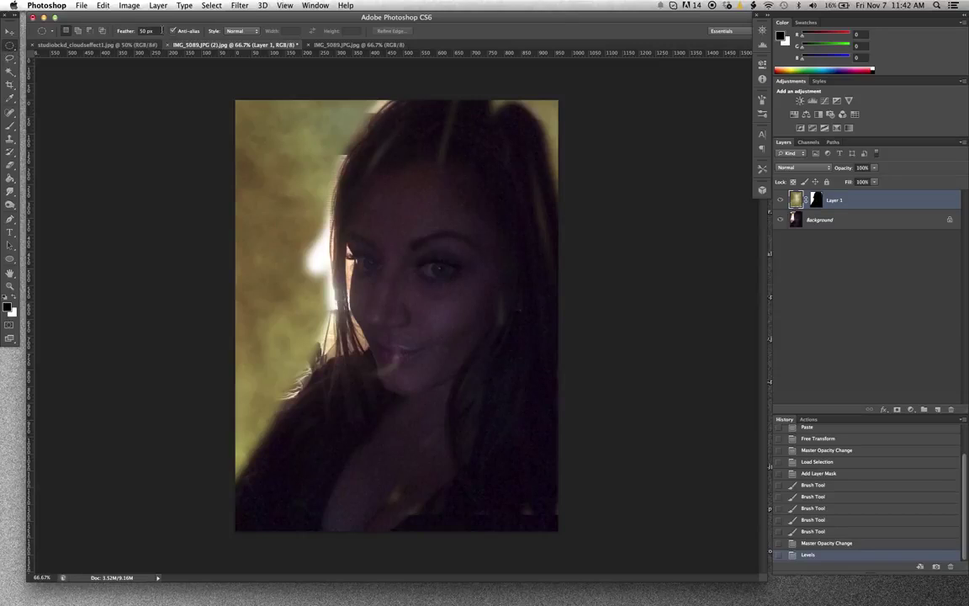
left_click(131, 30)
key("Return")
left_click_drag(255, 127, 424, 310)
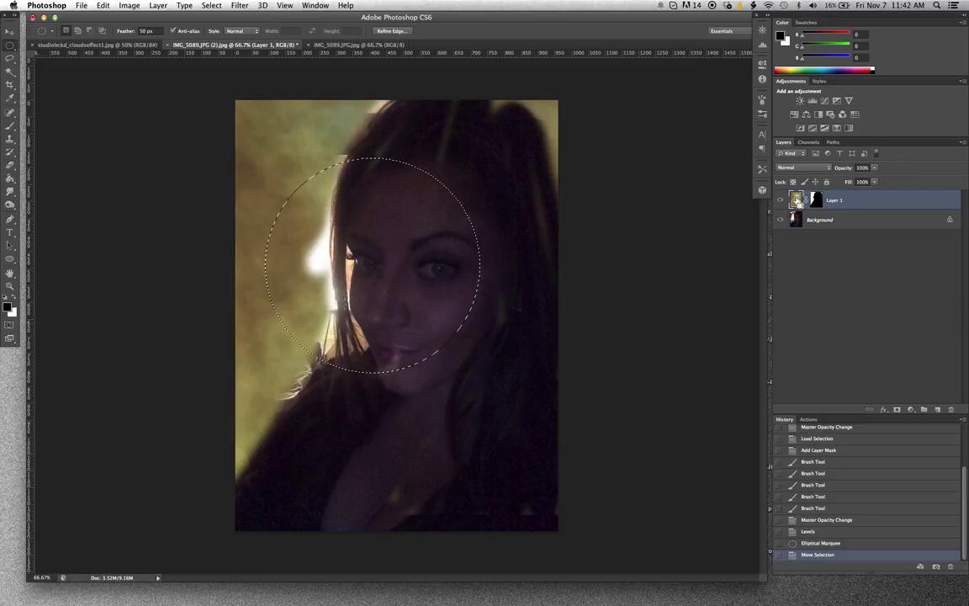
Step: Brighten the selected part of the backdrop with Levels, using midtone 1.60 and white input 123, and deselect
key("super+l")
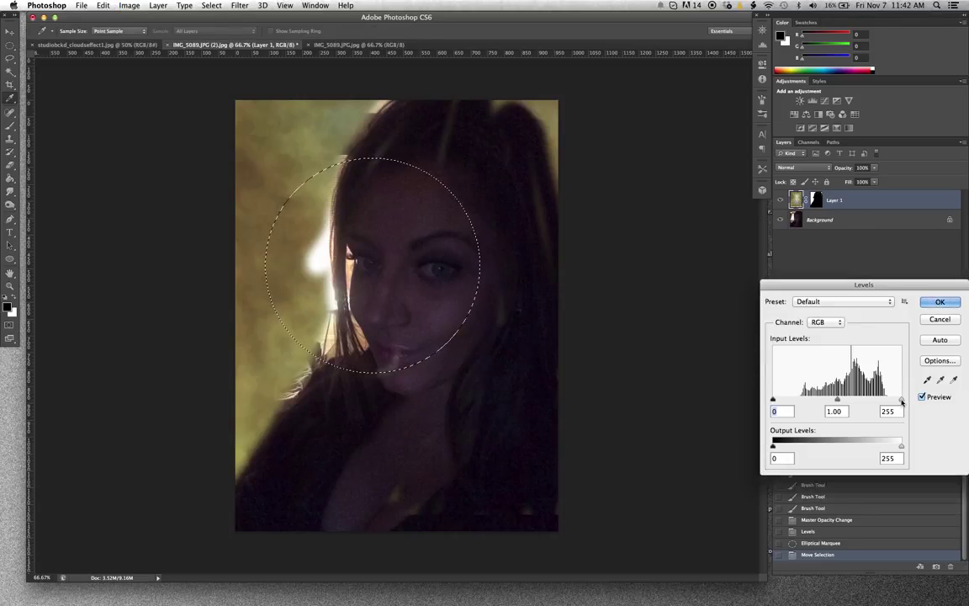
left_click_drag(901, 400, 794, 401)
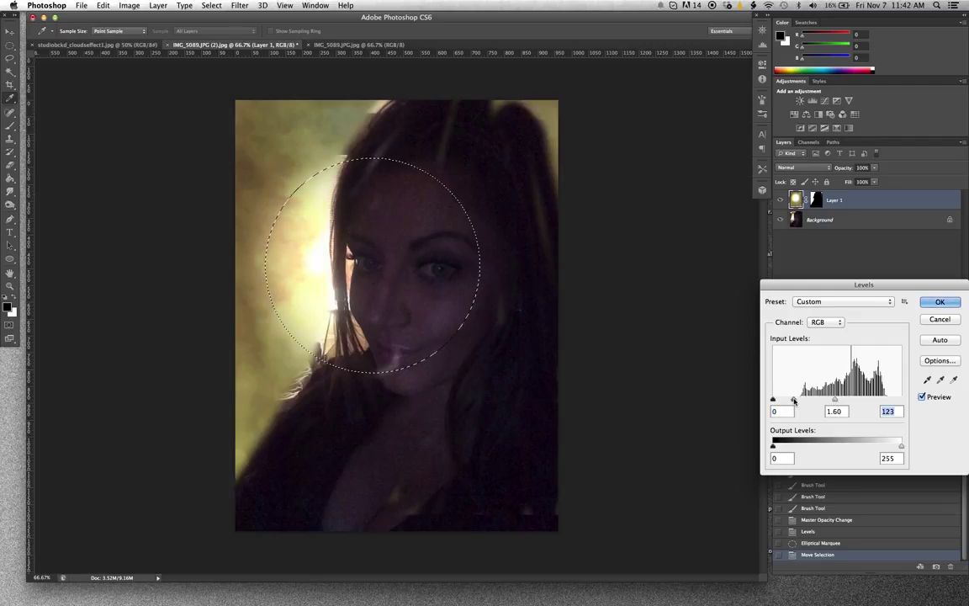
left_click(936, 302)
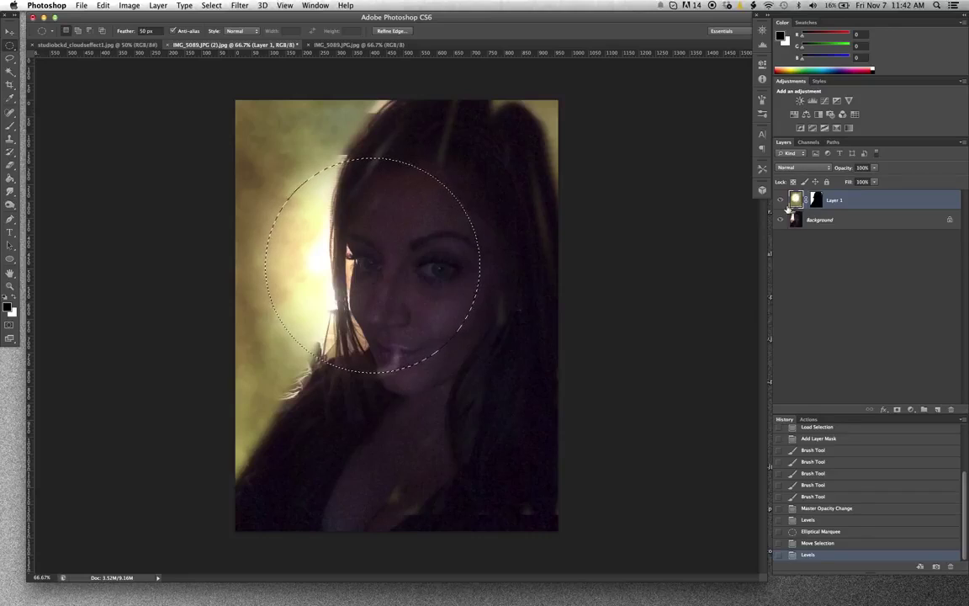
key("super+d")
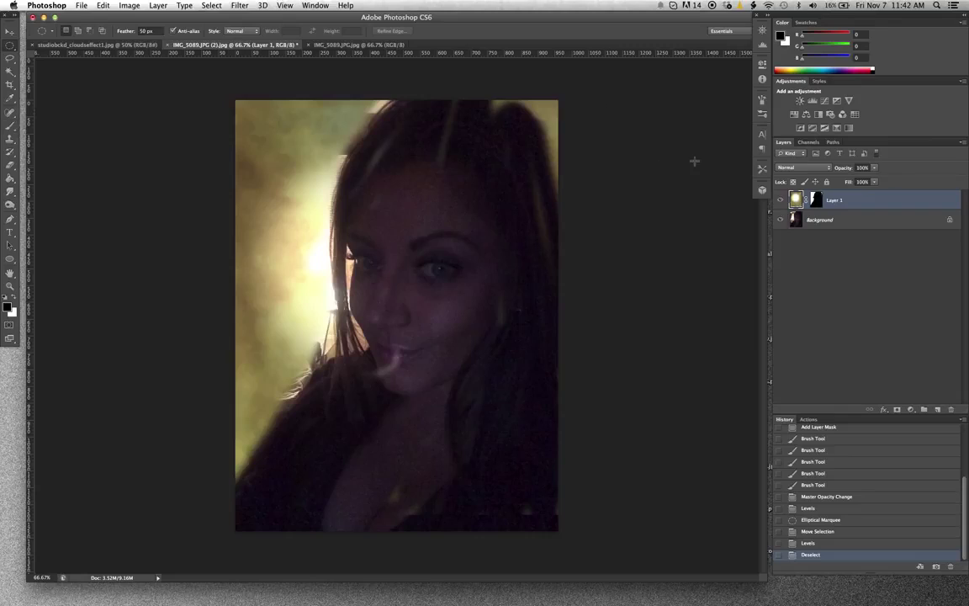
Step: Switch to the Brush tool and reduce its size to 50 px
left_click(10, 126)
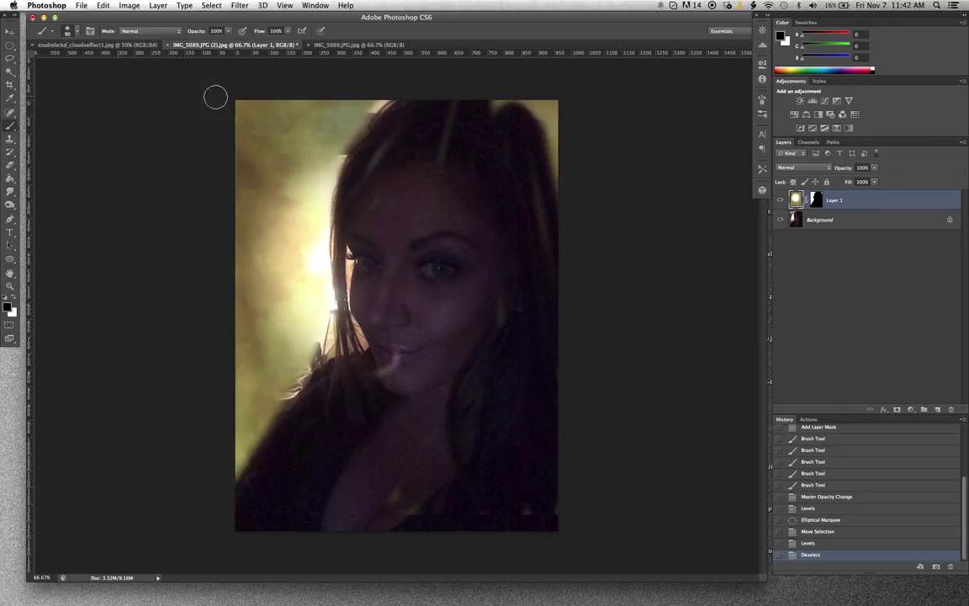
key("bracketleft")
key("bracketleft")
key("bracketleft")
key("bracketleft")
key("x")
mouse_move(334, 165)
left_mouse_down()
mouse_move(299, 153)
mouse_move(308, 126)
left_mouse_up()
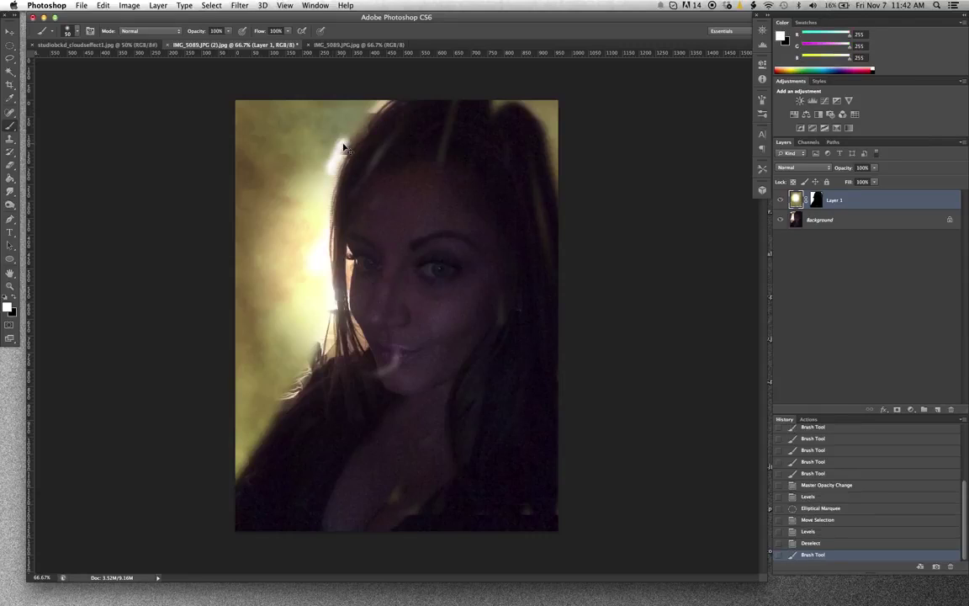
key("super+z")
Step: Refine Layer 1's mask with the 50 px brush, painting the backdrop up to the edge of the woman's hair and shoulder
left_click(817, 200)
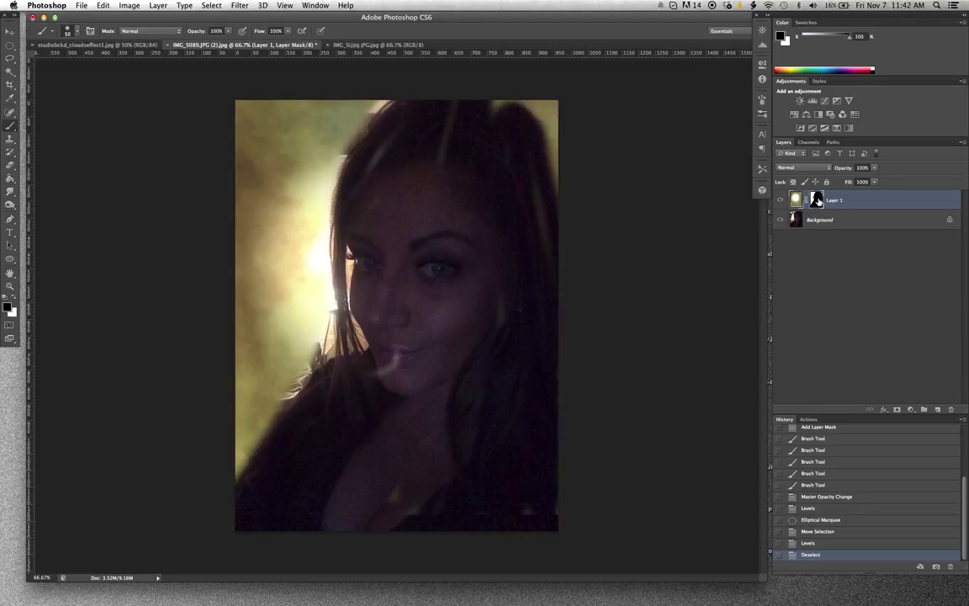
mouse_move(323, 175)
left_mouse_down()
mouse_move(317, 219)
mouse_move(315, 207)
mouse_move(305, 232)
mouse_move(314, 200)
mouse_move(324, 211)
mouse_move(322, 195)
mouse_move(314, 222)
mouse_move(331, 188)
mouse_move(327, 214)
mouse_move(346, 142)
left_mouse_up()
key("x")
key("x")
key("x")
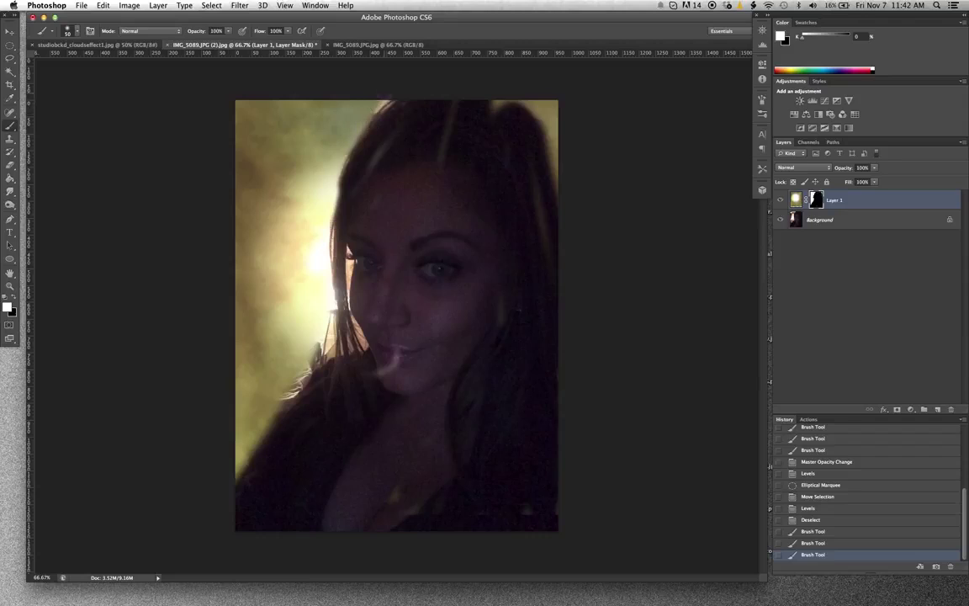
left_click_drag(319, 97, 301, 239)
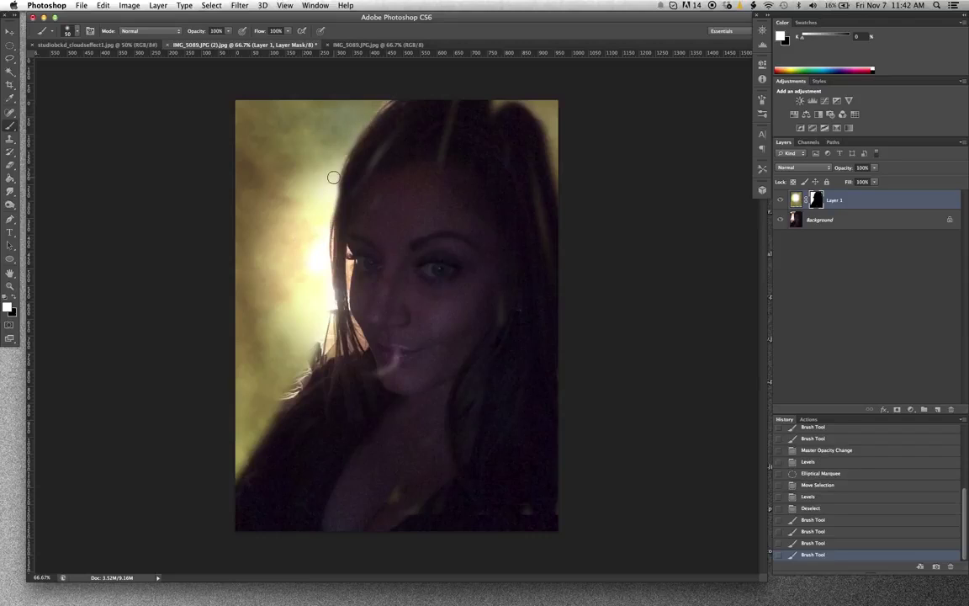
mouse_move(333, 177)
left_mouse_down()
mouse_move(330, 156)
mouse_move(317, 286)
mouse_move(281, 337)
mouse_move(276, 414)
mouse_move(240, 394)
mouse_move(203, 446)
left_mouse_up()
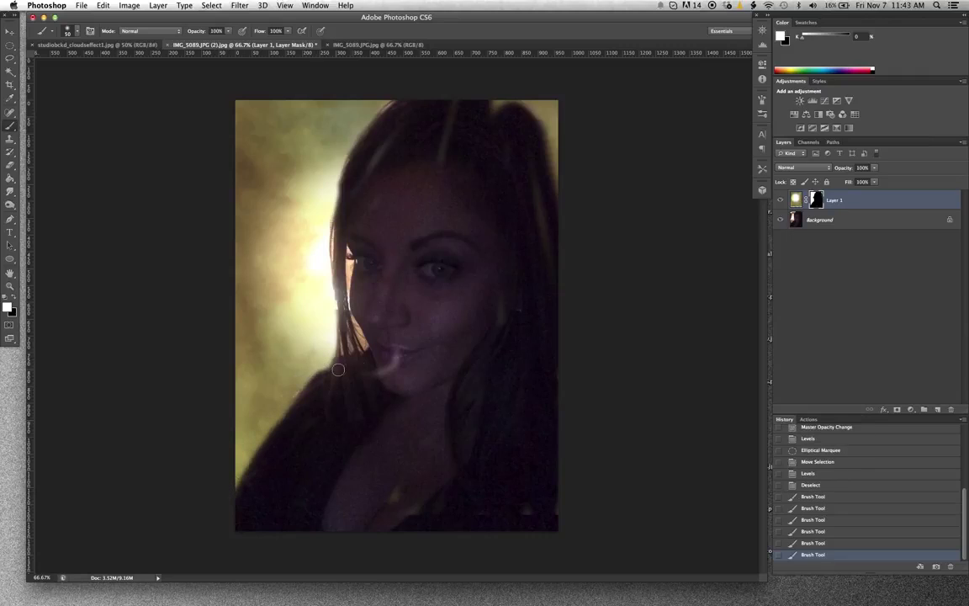
Step: Paint the mask black over backdrop remnants on the hair, chin and clothing, and white along the shoulder edge
key("x")
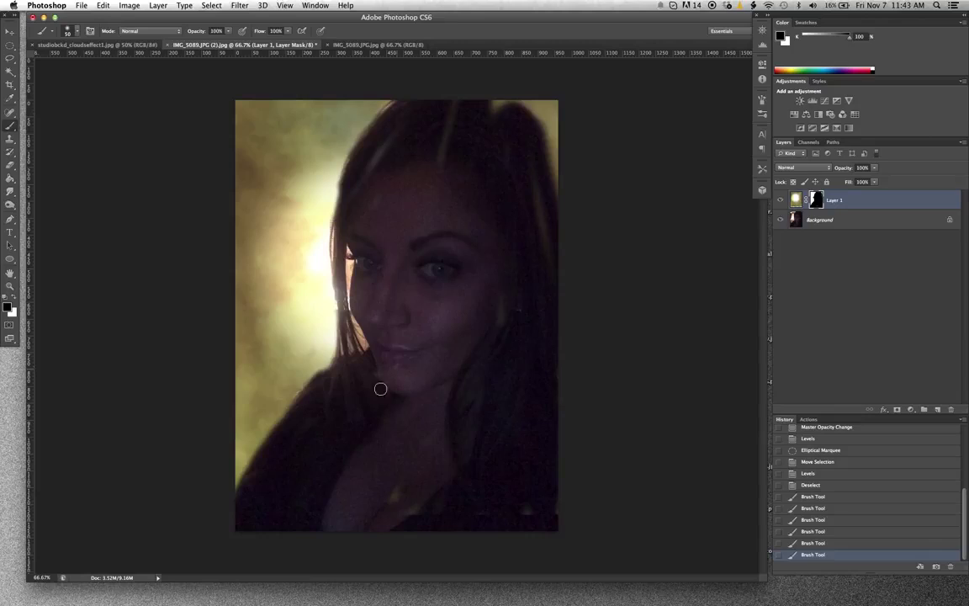
left_click_drag(333, 371, 320, 375)
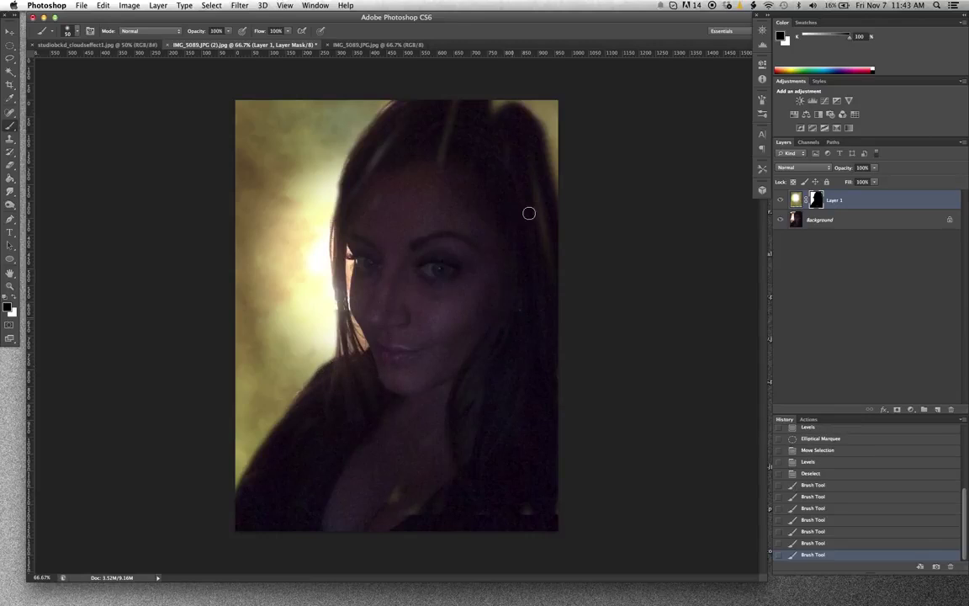
mouse_move(457, 145)
left_mouse_down()
mouse_move(458, 99)
mouse_move(400, 136)
mouse_move(364, 180)
mouse_move(344, 181)
left_mouse_up()
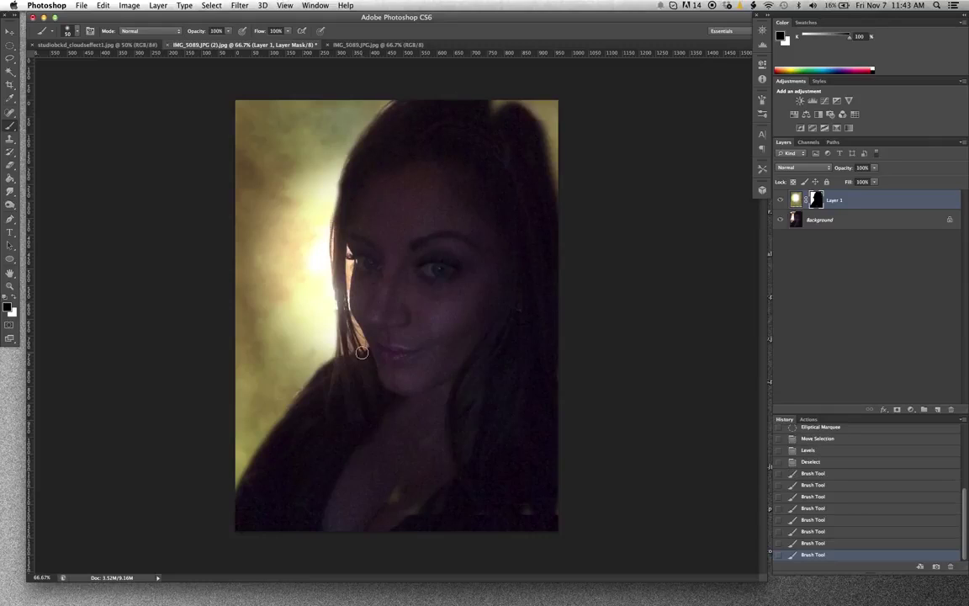
mouse_move(435, 433)
left_mouse_down()
mouse_move(375, 516)
mouse_move(420, 490)
mouse_move(416, 522)
left_mouse_up()
left_click_drag(579, 509, 566, 516)
left_click_drag(456, 508, 213, 449)
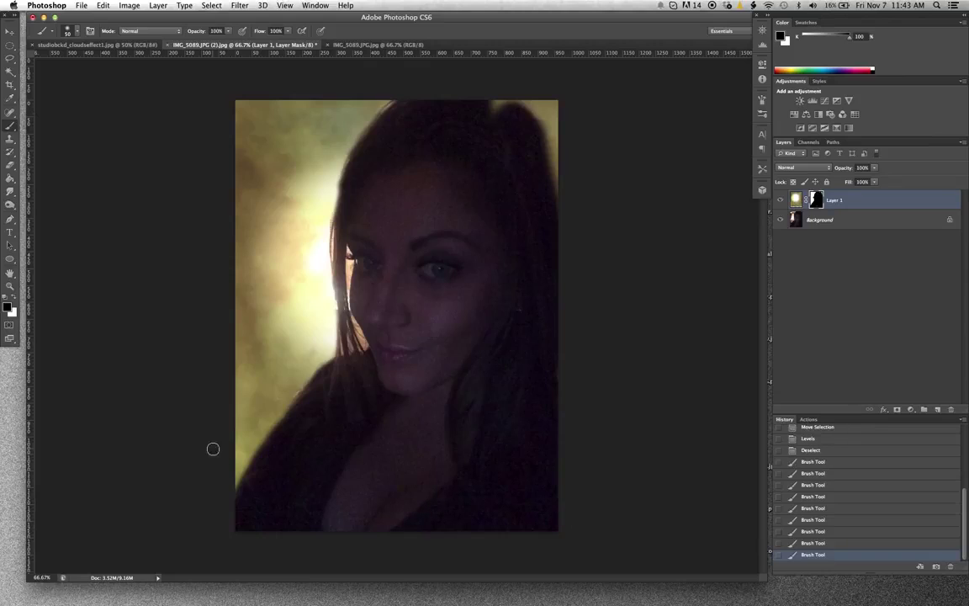
key("x")
mouse_move(302, 379)
left_mouse_down()
mouse_move(341, 324)
mouse_move(330, 320)
left_mouse_up()
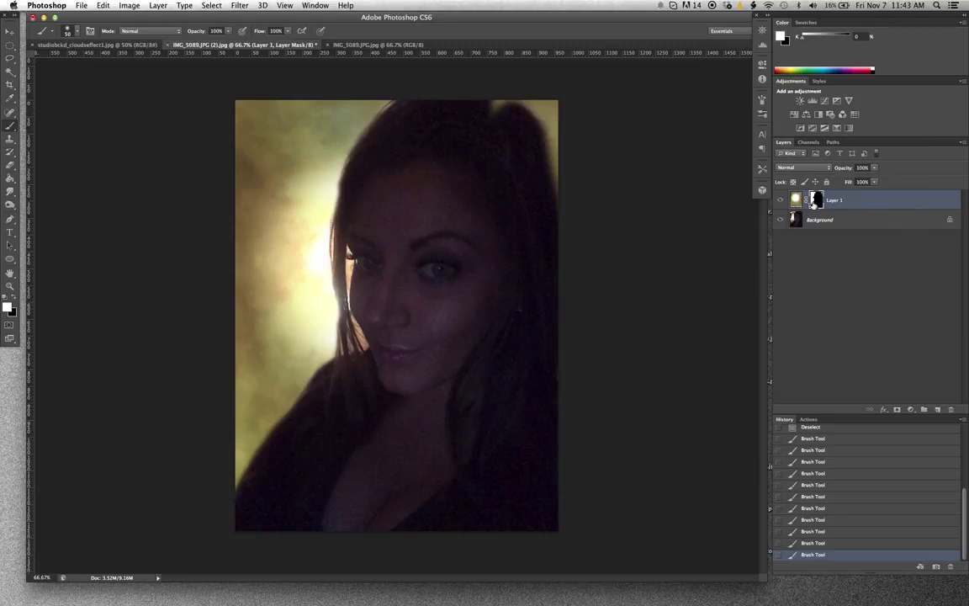
Step: Brighten the Background layer's portrait with Levels, using a white input of 210
left_click(795, 220)
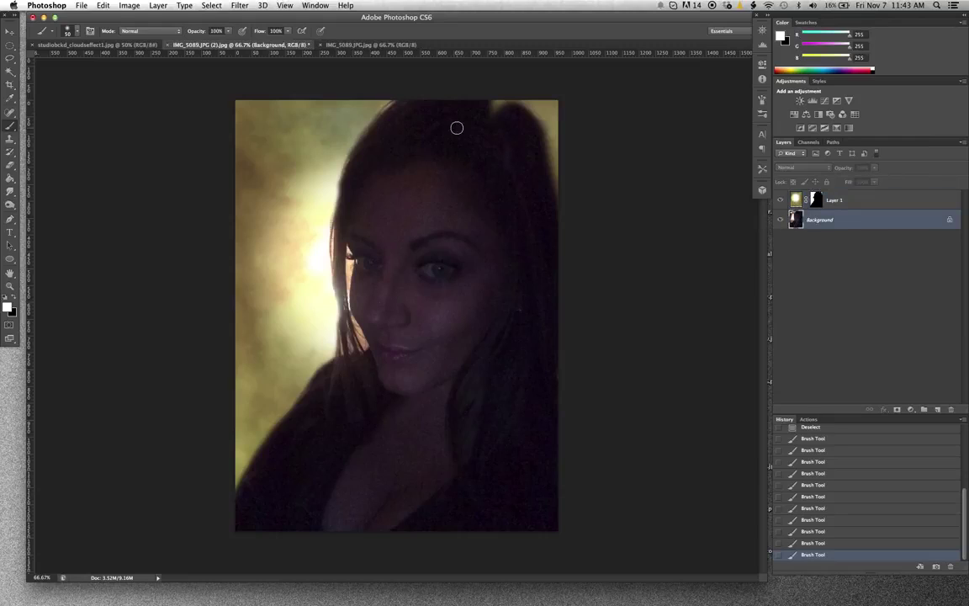
key("super+l")
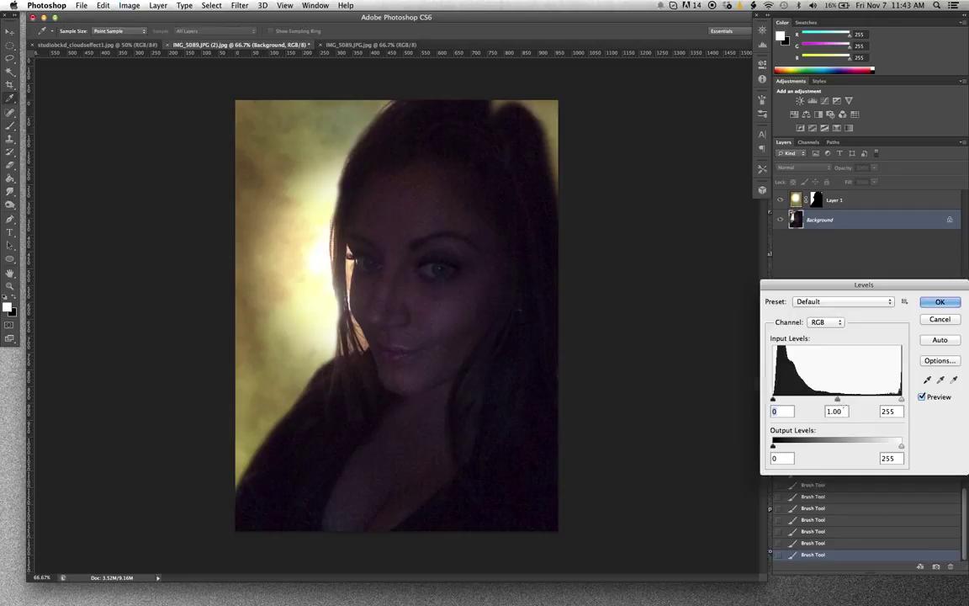
left_click_drag(904, 404, 879, 402)
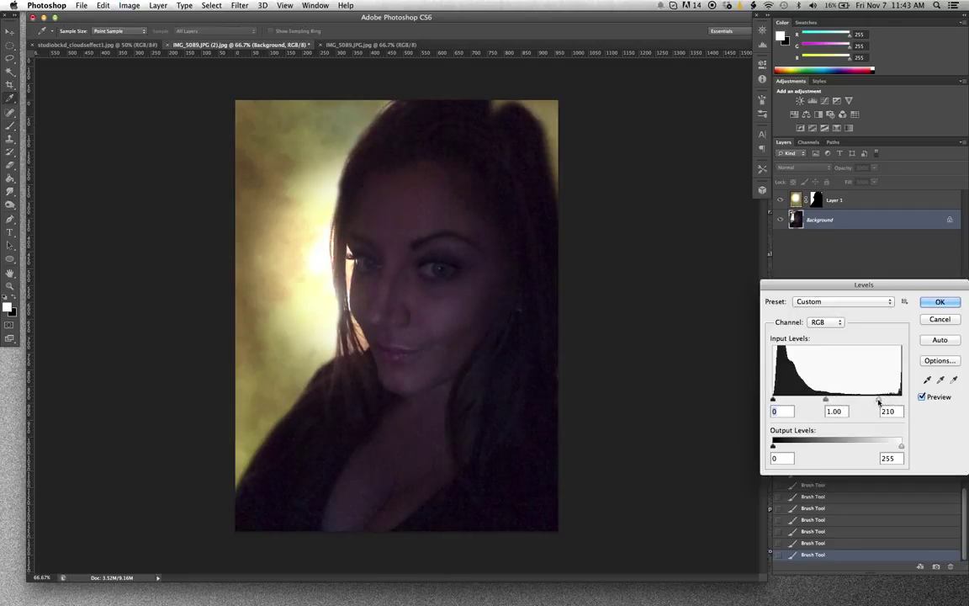
left_click(939, 301)
Step: Apply Reduce Noise to the Background layer with strength 9, preserve details 29% and reduce color noise 100%
left_click(233, 5)
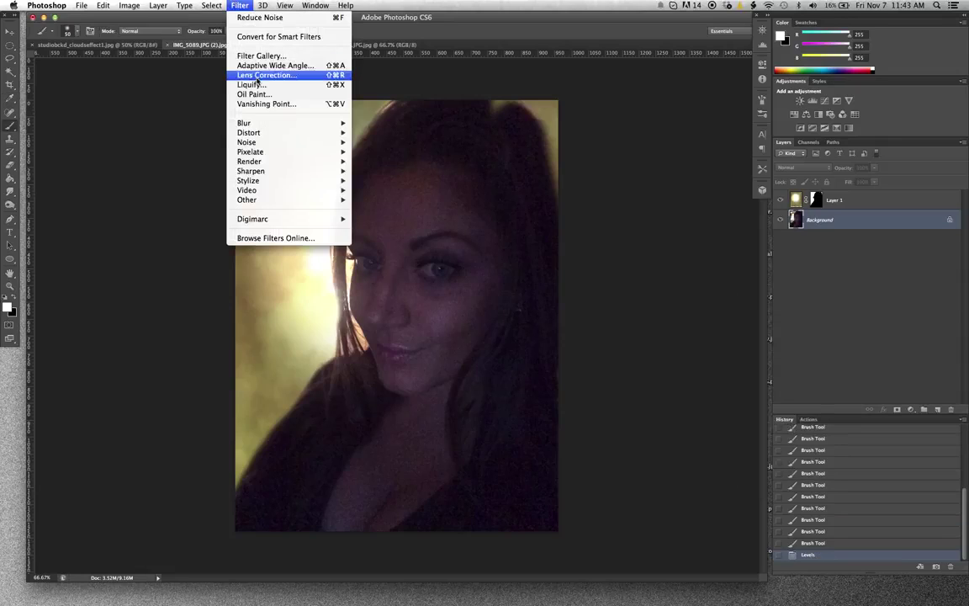
mouse_move(263, 135)
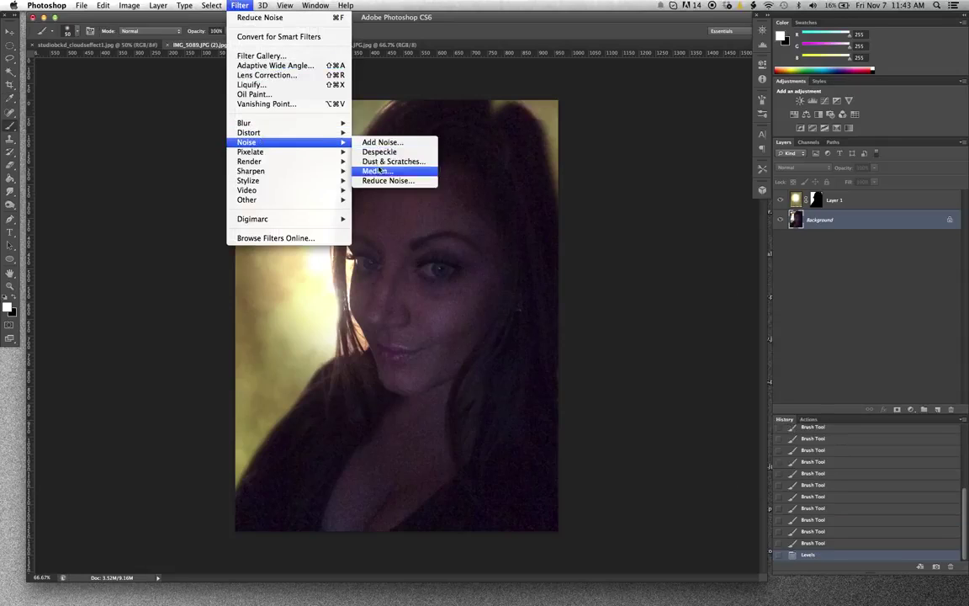
left_click(383, 180)
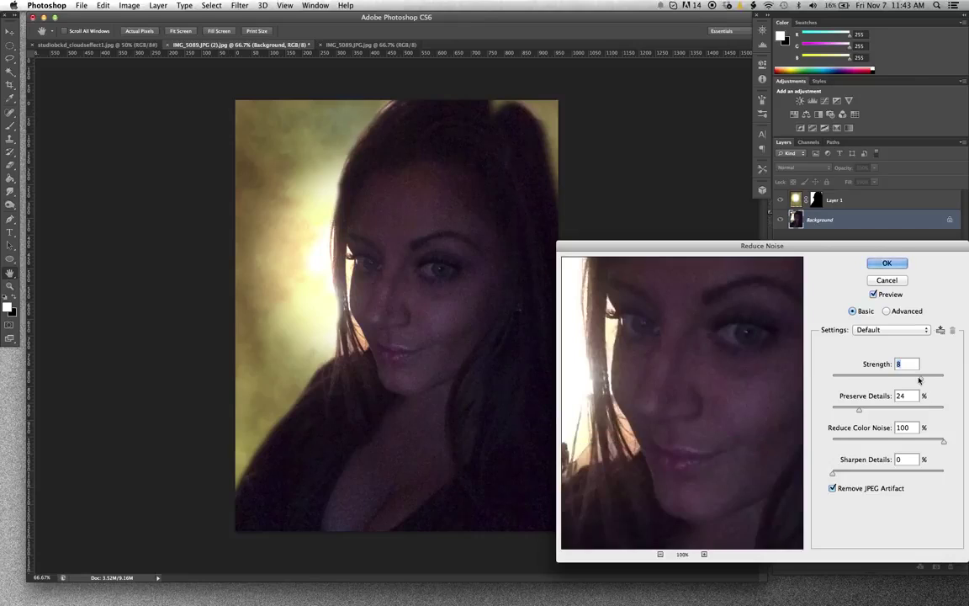
mouse_move(933, 378)
left_mouse_down()
mouse_move(915, 379)
mouse_move(923, 380)
left_mouse_up()
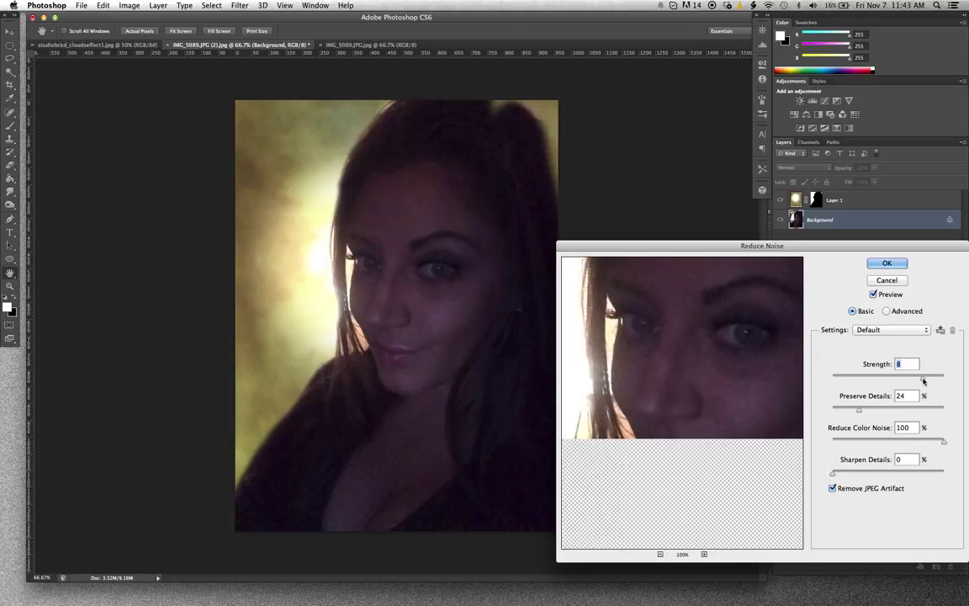
left_click_drag(919, 380, 917, 381)
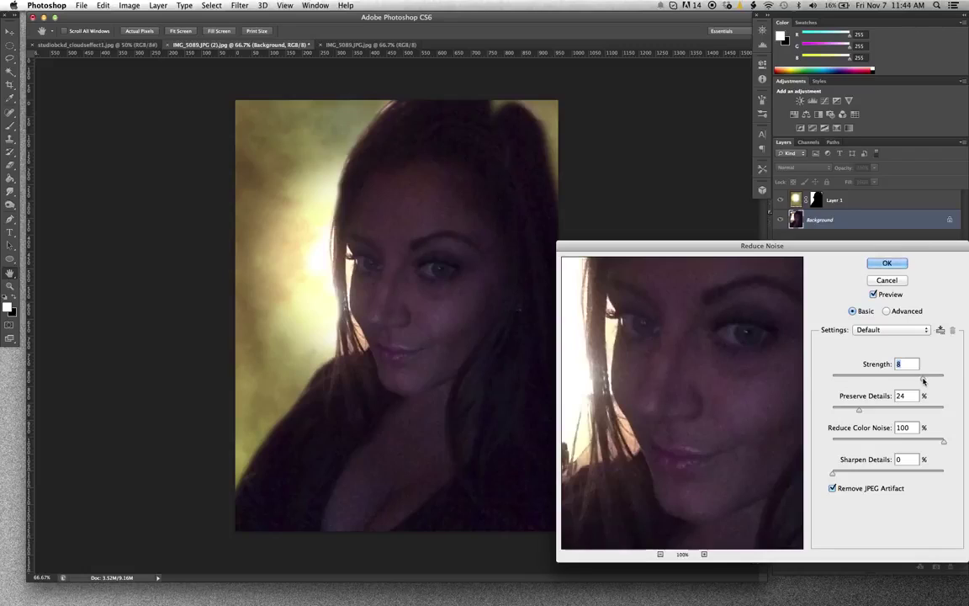
left_click_drag(923, 381, 929, 378)
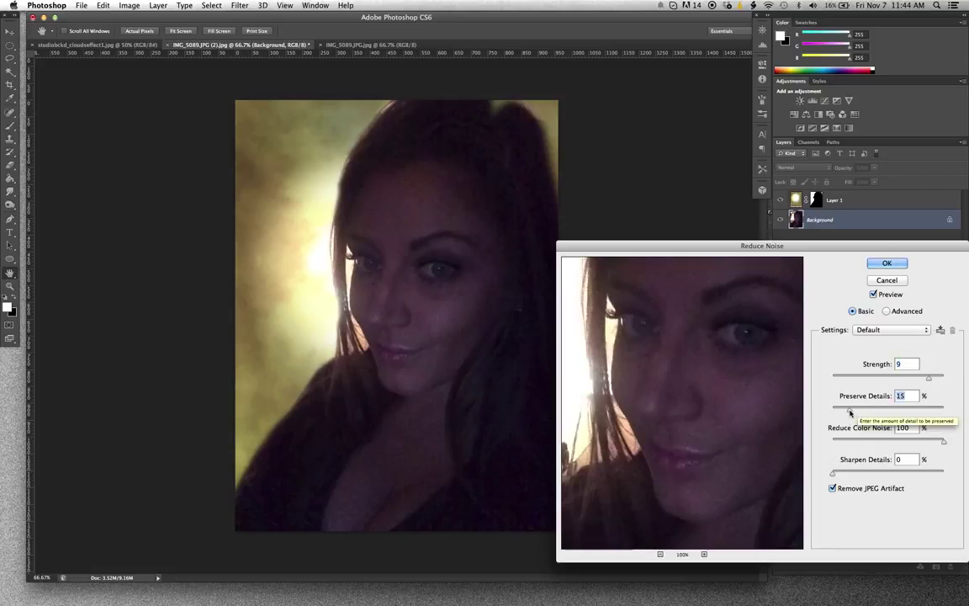
mouse_move(859, 412)
left_mouse_down()
mouse_move(850, 412)
mouse_move(864, 413)
left_mouse_up()
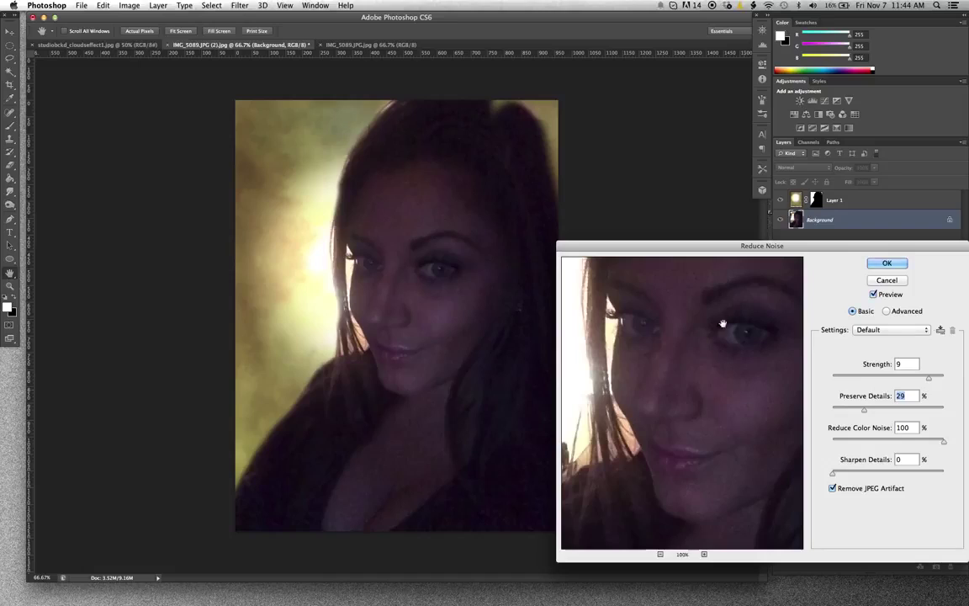
left_click(887, 263)
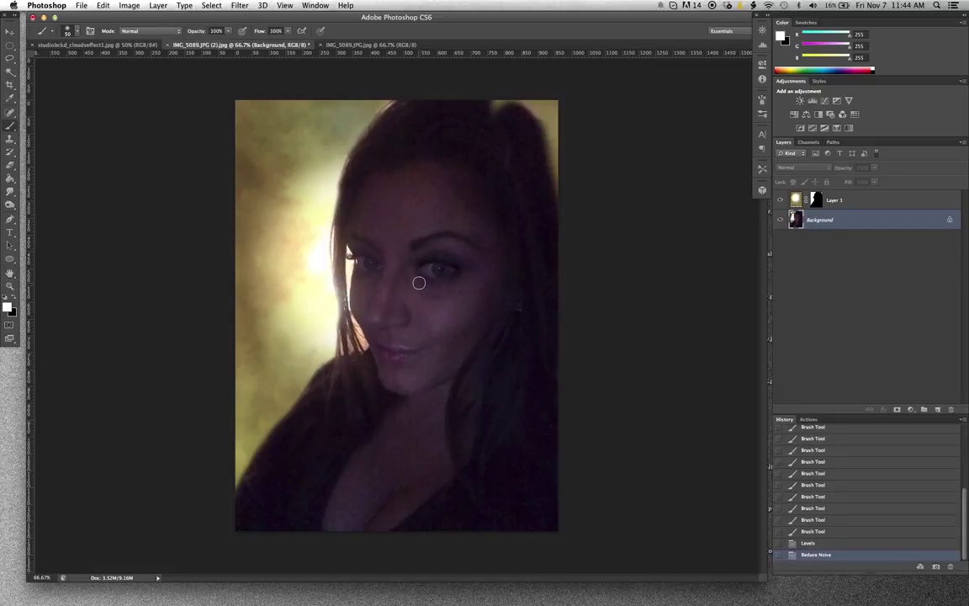
Step: Smooth the skin beneath the eye and on the cheek with the Smudge tool at 10% strength, enlarging the brush to 100 px
left_click(10, 193)
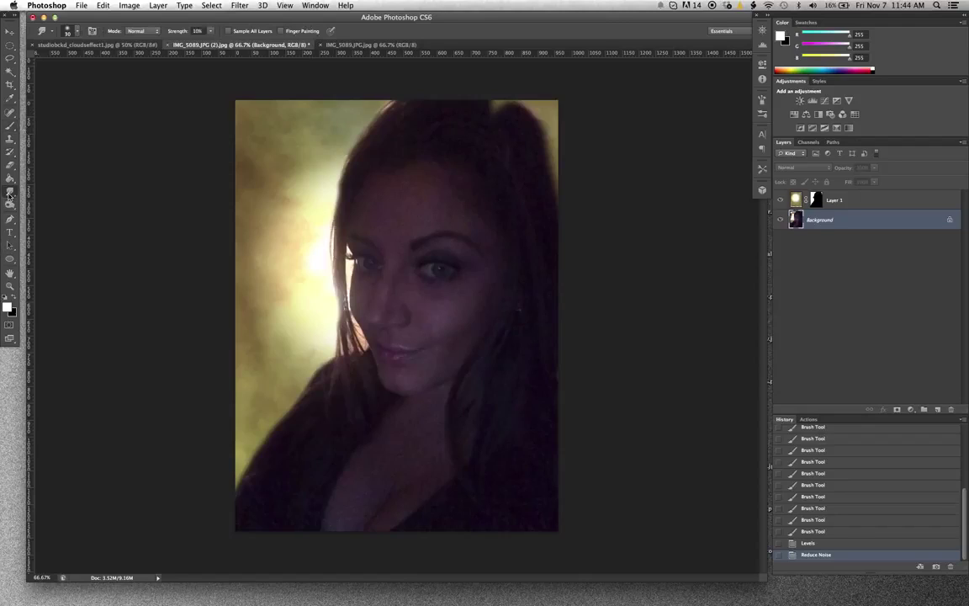
left_click(212, 31)
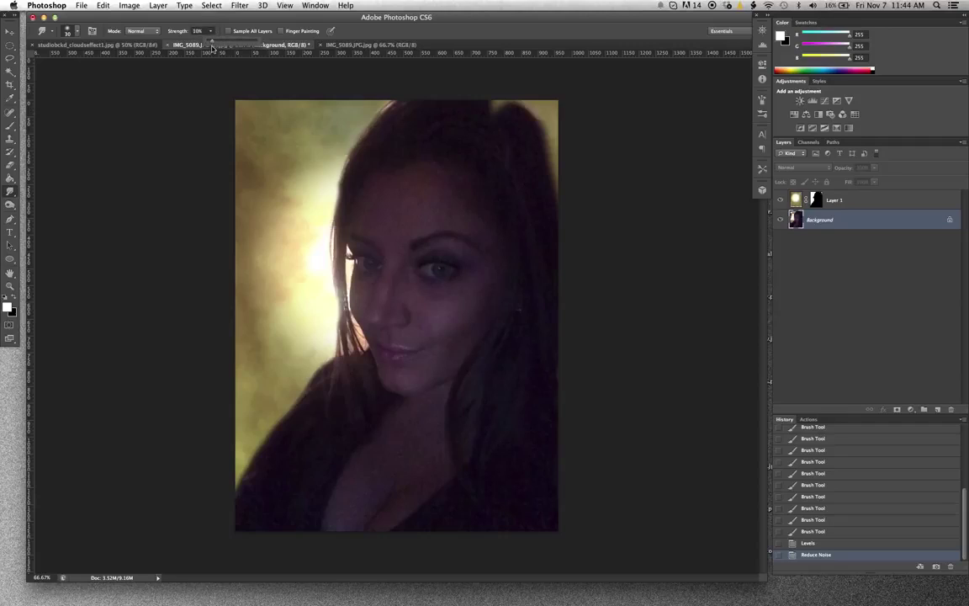
left_click_drag(400, 269, 430, 304)
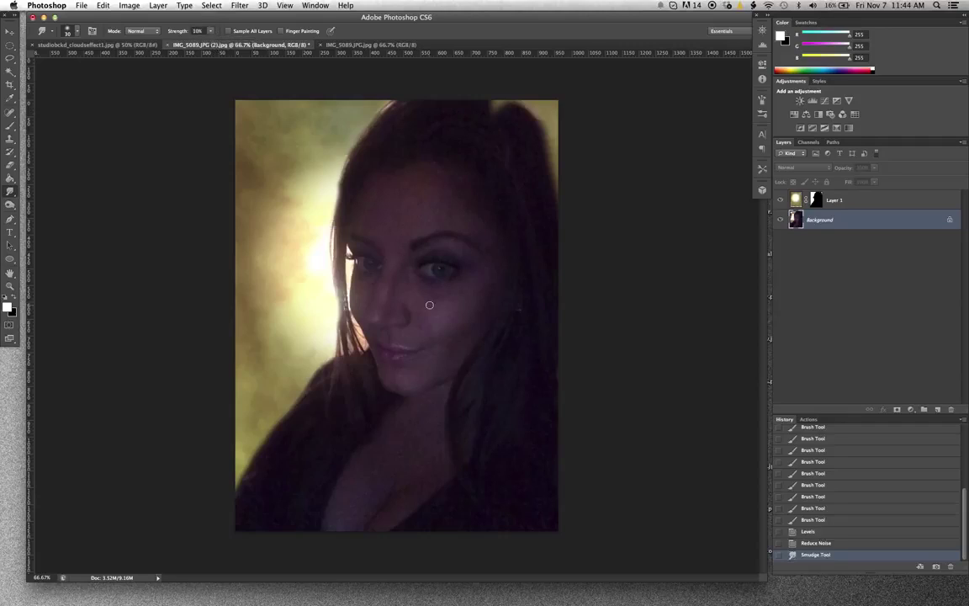
key("bracketright")
key("bracketright")
key("bracketright")
key("bracketright")
key("bracketright")
key("bracketright")
key("bracketright")
key("bracketleft")
mouse_move(446, 318)
left_mouse_down()
mouse_move(476, 298)
mouse_move(473, 307)
mouse_move(479, 295)
mouse_move(455, 328)
mouse_move(429, 318)
mouse_move(419, 298)
mouse_move(463, 299)
left_mouse_up()
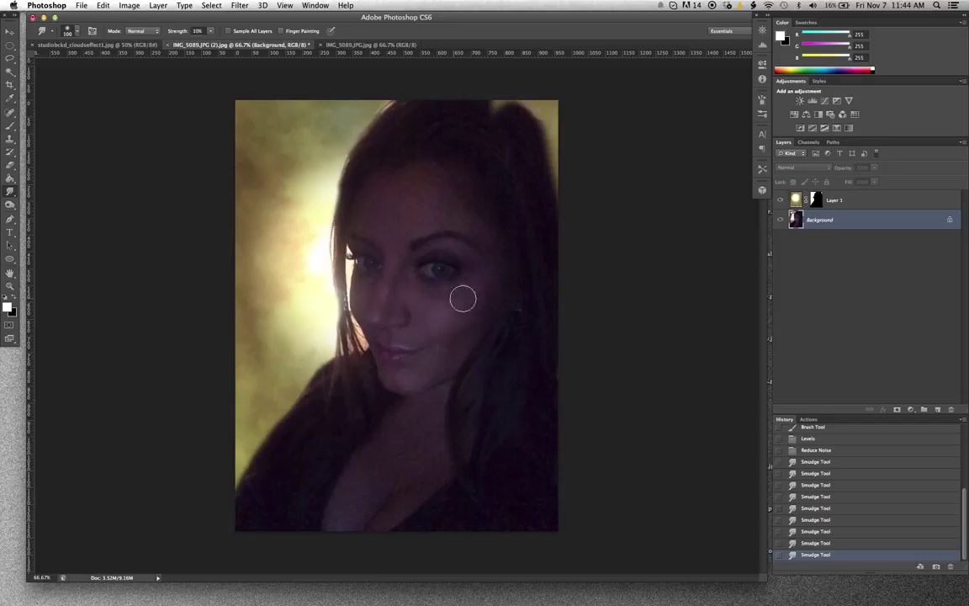
Step: Smooth the skin around the eye and brow with a 40 px Smudge brush, and enlarge the brush to 70 px
key("bracketleft")
key("bracketleft")
key("bracketleft")
key("bracketleft")
mouse_move(426, 249)
left_mouse_down()
mouse_move(440, 246)
mouse_move(434, 240)
left_mouse_up()
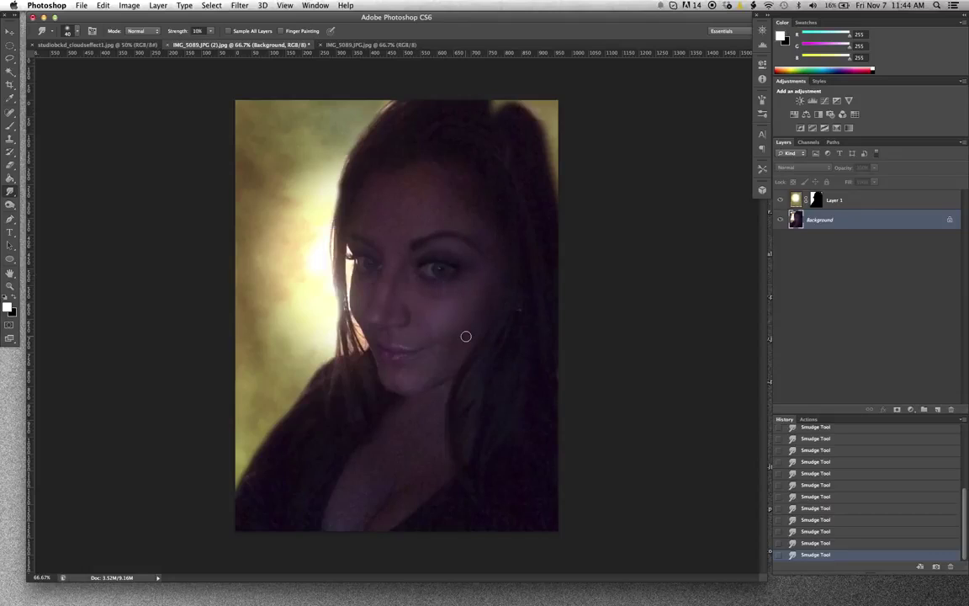
key("bracketright")
key("bracketright")
Step: Open Curves for the Background layer and try adjusting the end points of the red channel
left_click(128, 4)
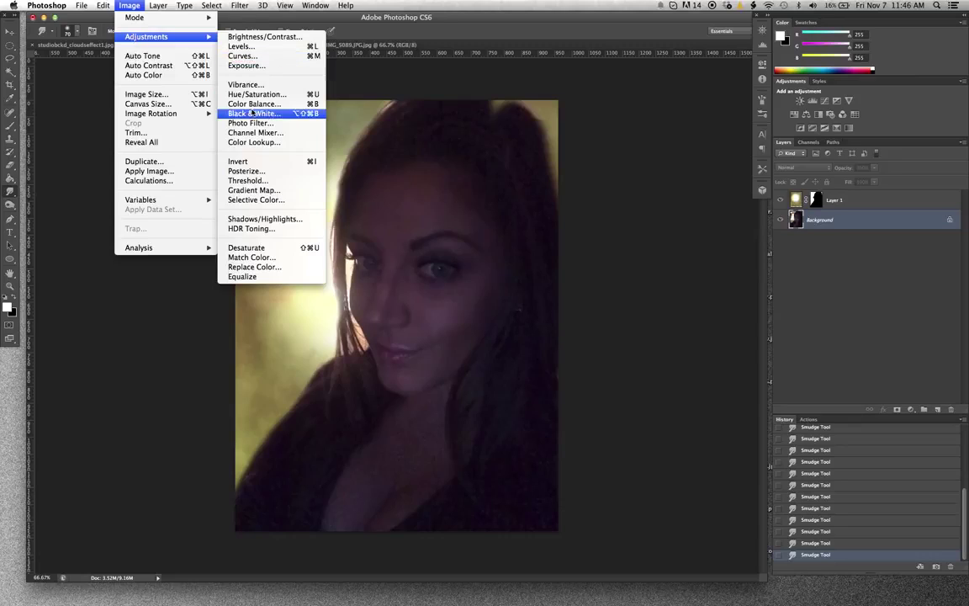
left_click(242, 55)
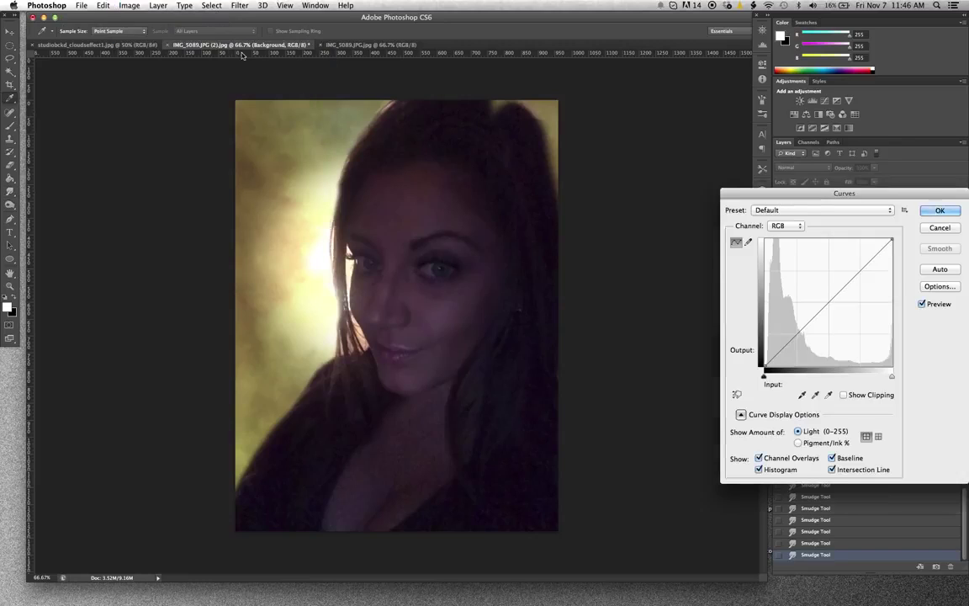
left_click_drag(832, 193, 751, 196)
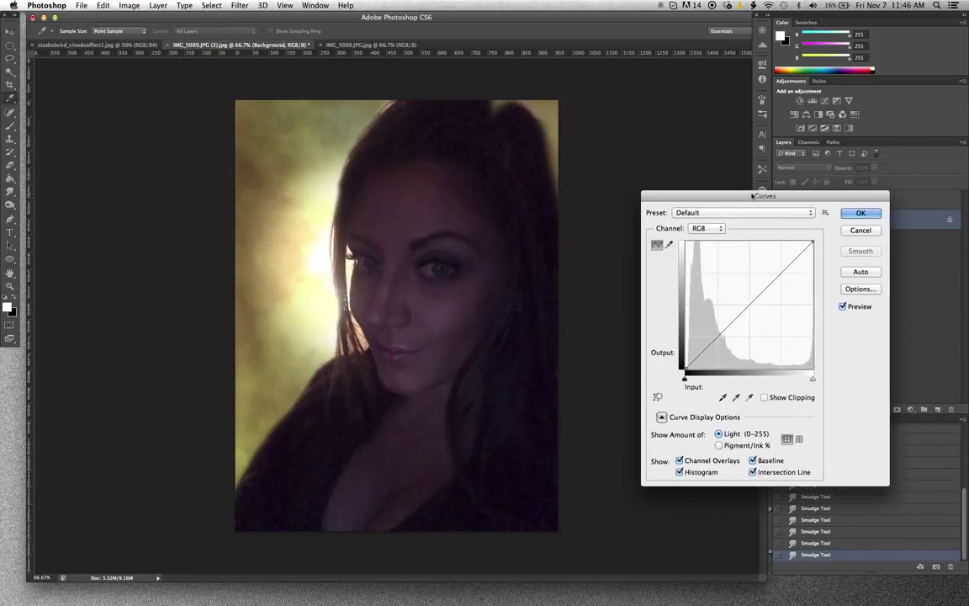
left_click(708, 229)
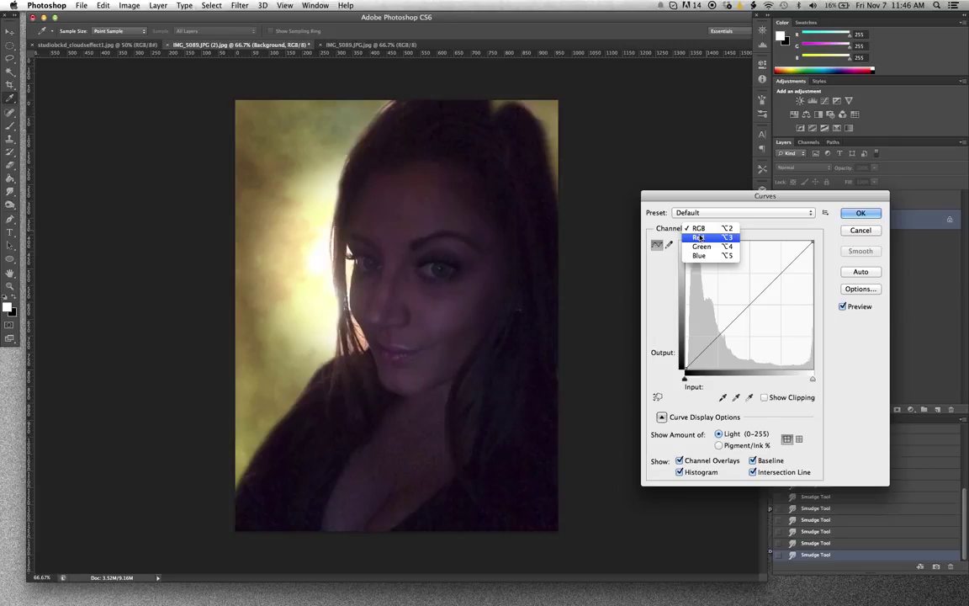
left_click(700, 238)
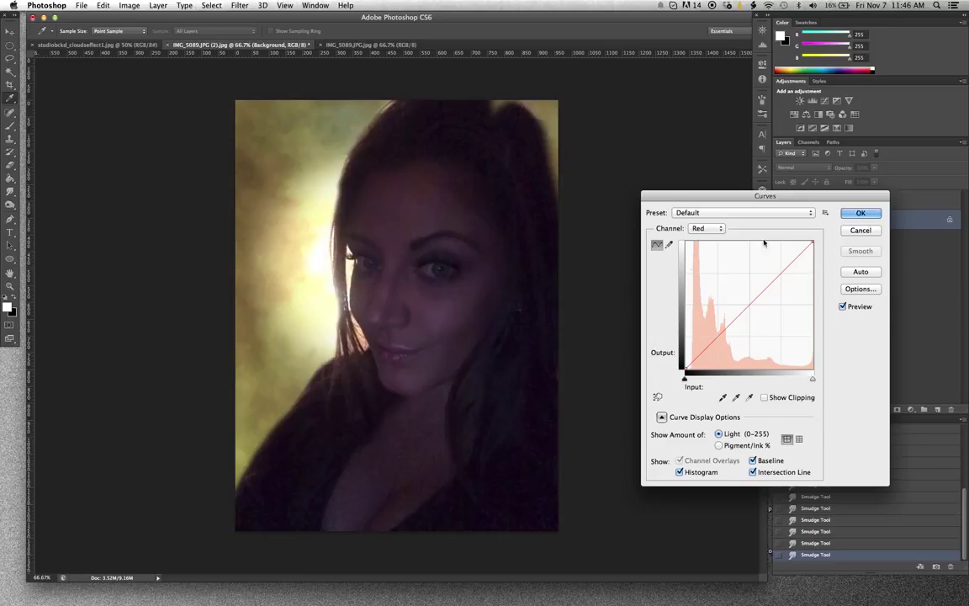
mouse_move(813, 245)
left_mouse_down()
mouse_move(823, 277)
mouse_move(813, 243)
mouse_move(781, 237)
mouse_move(814, 243)
mouse_move(813, 272)
mouse_move(813, 243)
left_mouse_up()
mouse_move(687, 368)
left_mouse_down()
mouse_move(711, 368)
mouse_move(676, 353)
mouse_move(689, 360)
left_mouse_up()
Step: Strengthen the green channel in Curves by moving its white point inward to a lower input value
left_click(718, 228)
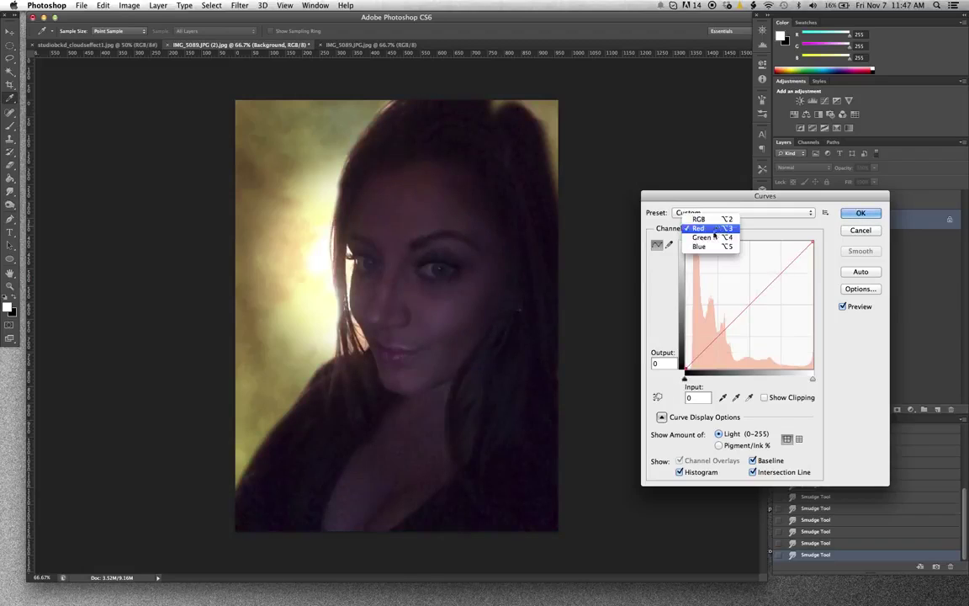
left_click(705, 239)
left_click_drag(814, 245, 676, 384)
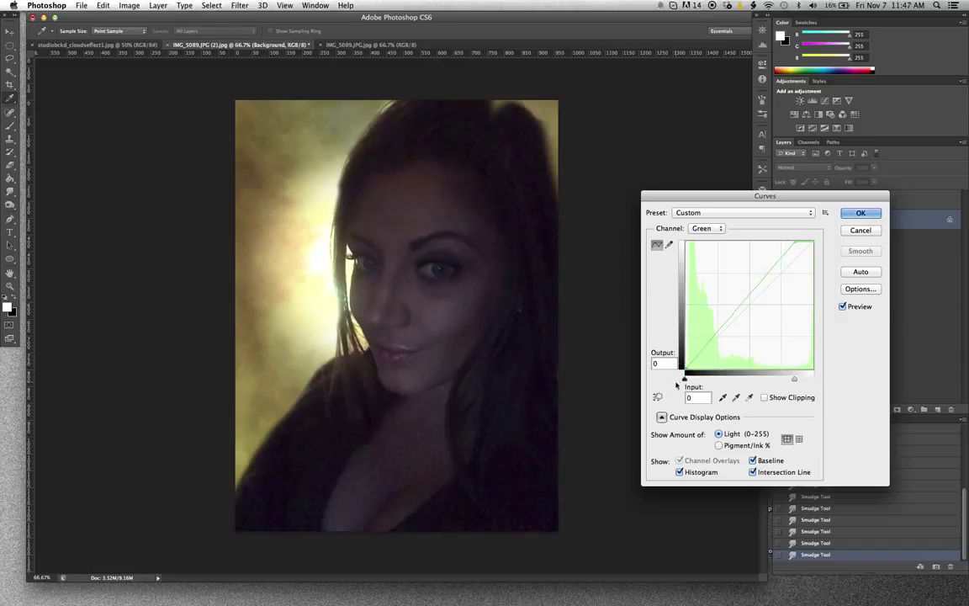
Step: In Curves, lower the blue channel's white point output to 222, raise its black point input to 6, and apply the adjustment
left_click(707, 228)
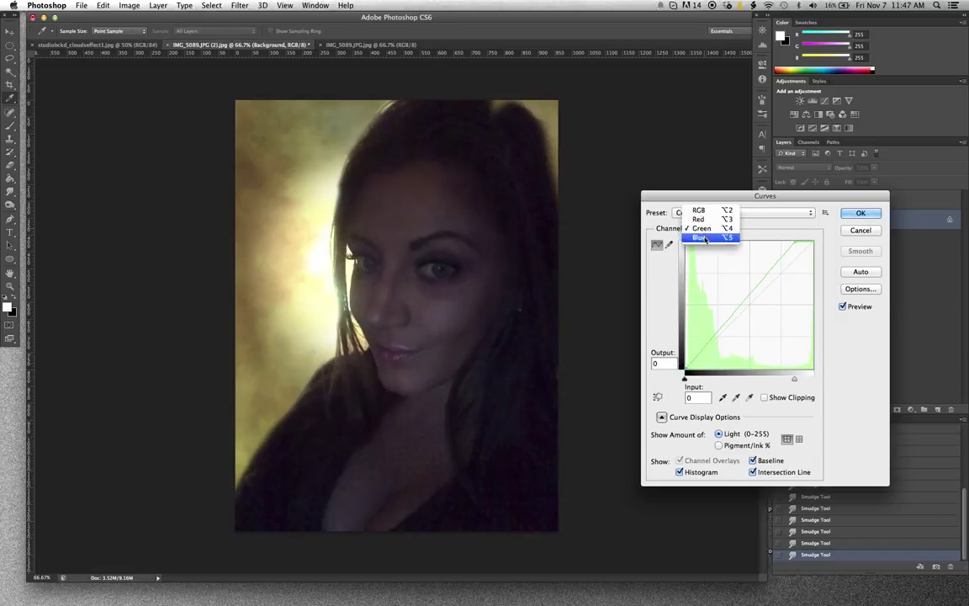
left_click(705, 239)
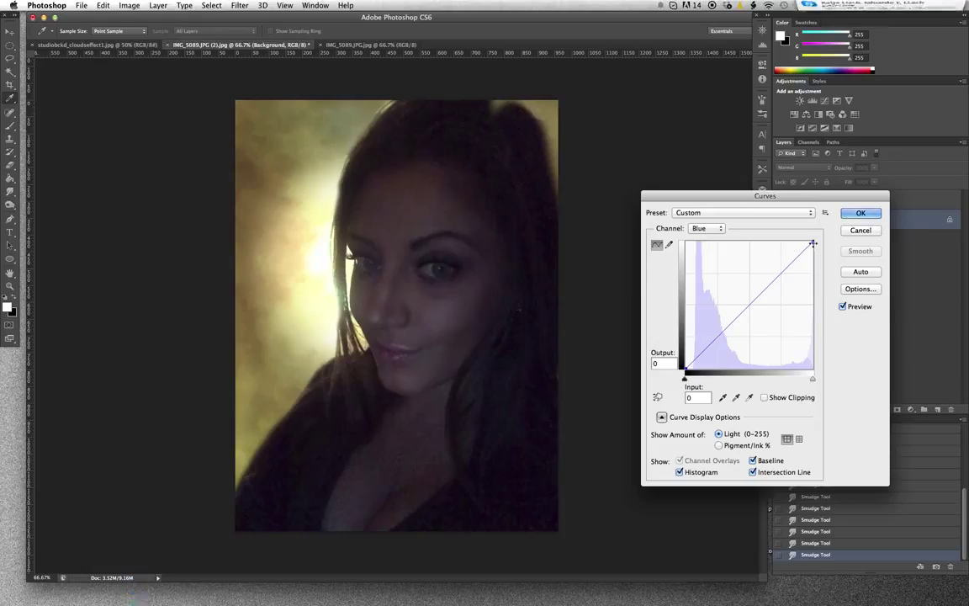
left_click_drag(815, 246, 815, 259)
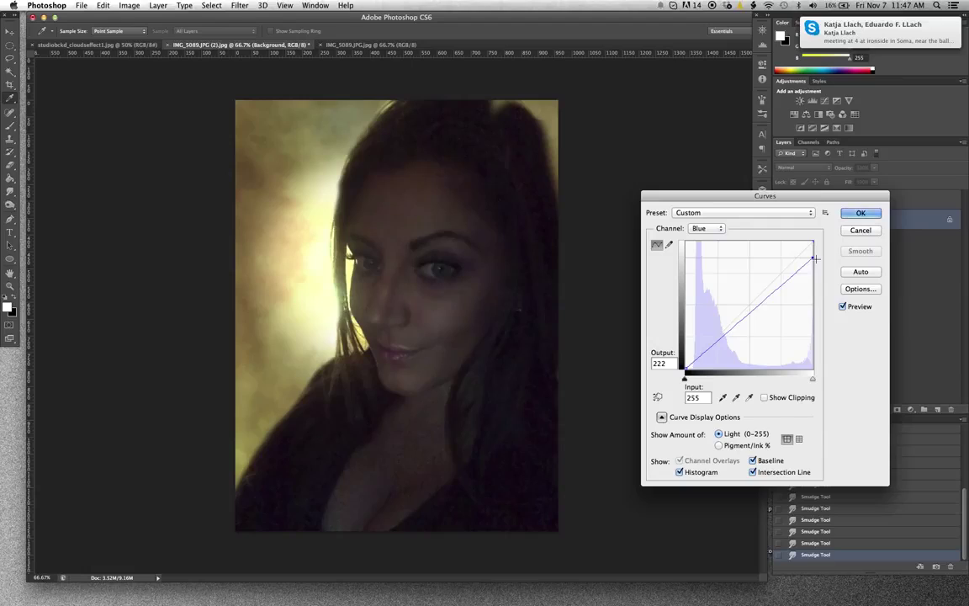
mouse_move(685, 370)
left_mouse_down()
mouse_move(673, 345)
mouse_move(689, 386)
left_mouse_up()
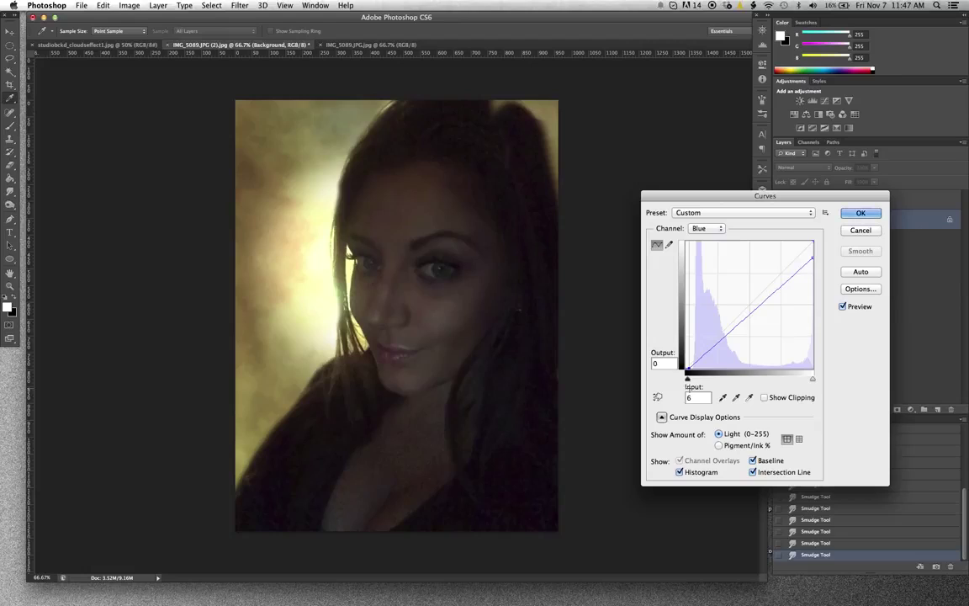
left_click(860, 212)
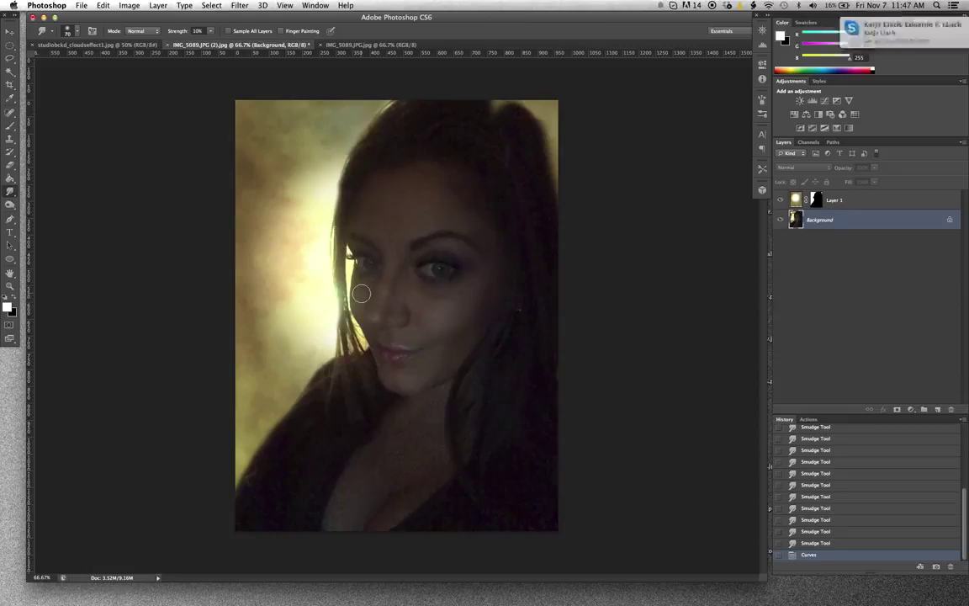
Step: Smudge the skin along the shadowed edge of the cheek beneath the eye beside the bright backdrop
mouse_move(361, 293)
left_mouse_down()
mouse_move(372, 277)
mouse_move(354, 281)
left_mouse_up()
Step: Try brightening the Background layer in Levels with a white input of 212, and return the white input to 255
key("super+l")
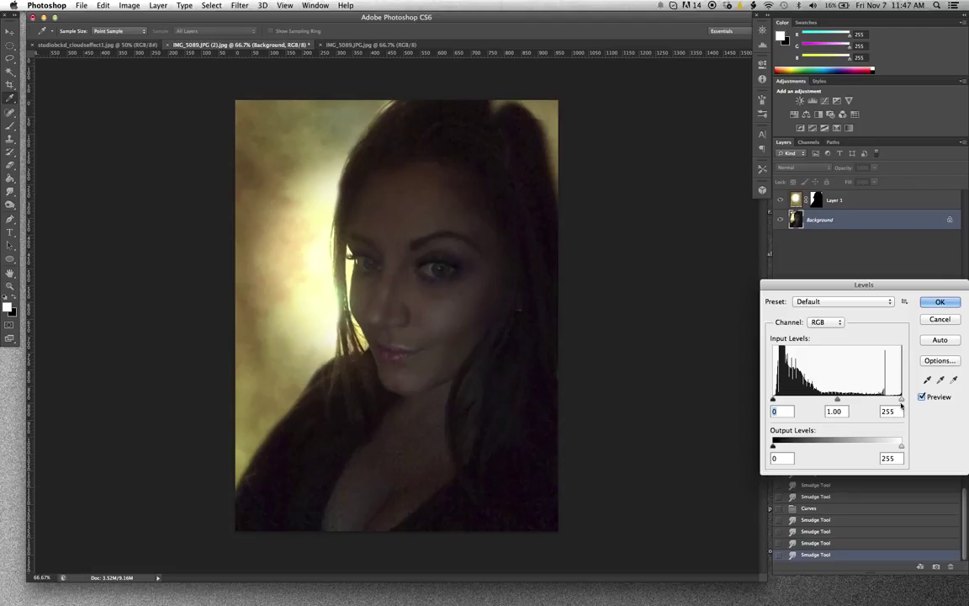
left_click_drag(902, 407, 881, 404)
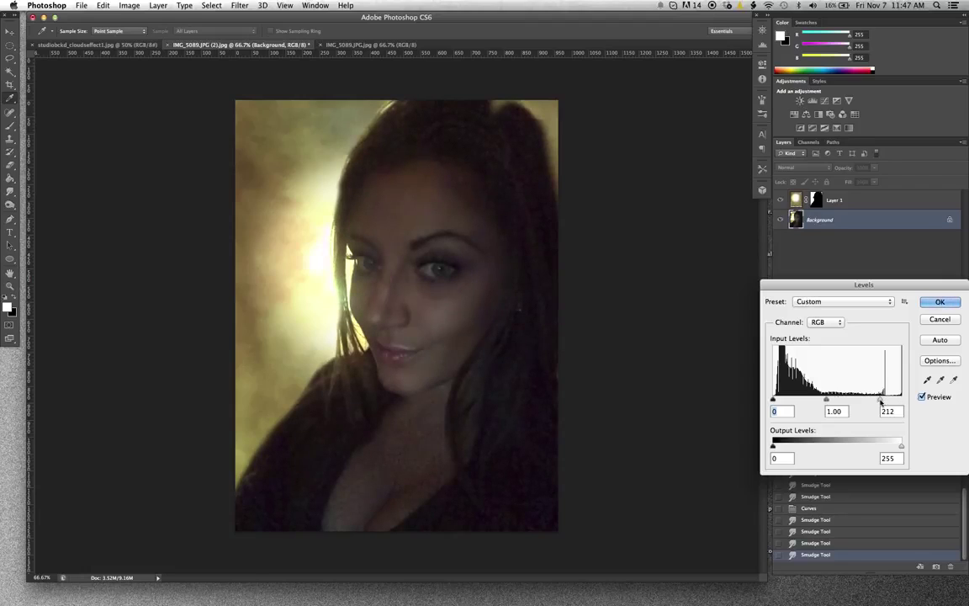
left_click_drag(881, 404, 902, 403)
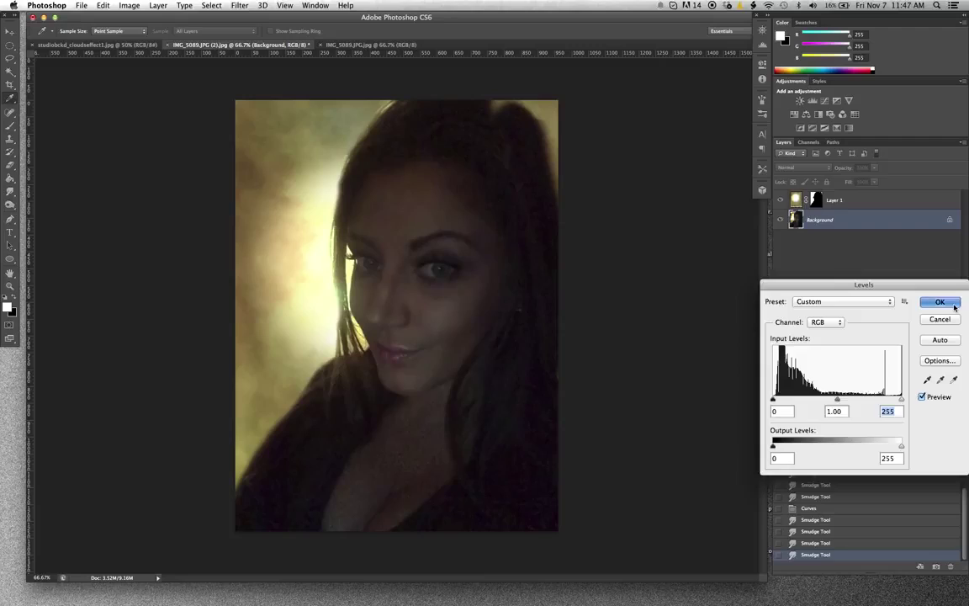
left_click(940, 302)
Step: Draw an elliptical selection with a 50 px feather around the face and nudge it upward to fit
left_click(12, 48)
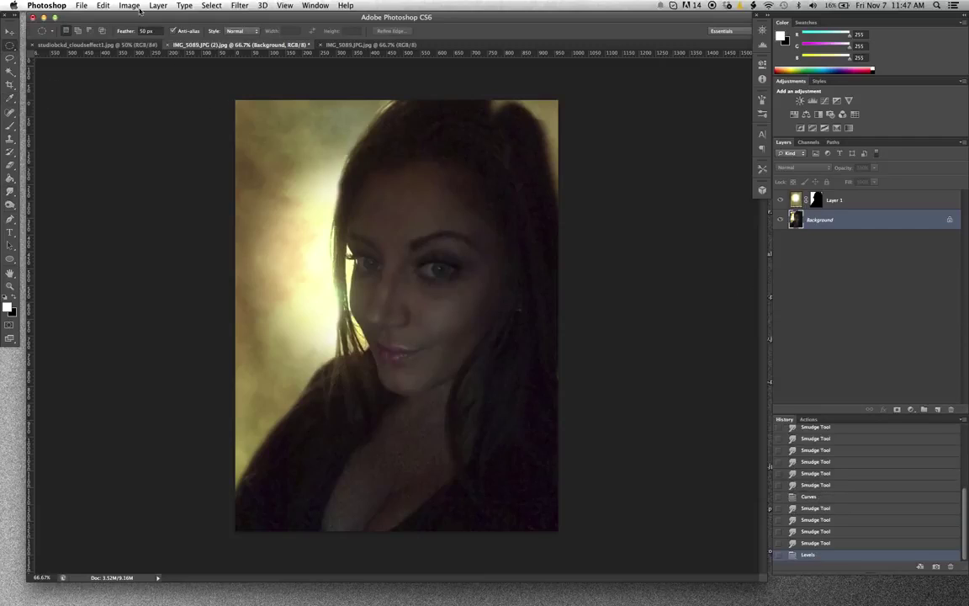
left_click(153, 30)
key("Return")
left_click_drag(358, 165, 481, 402)
left_click_drag(461, 351, 459, 341)
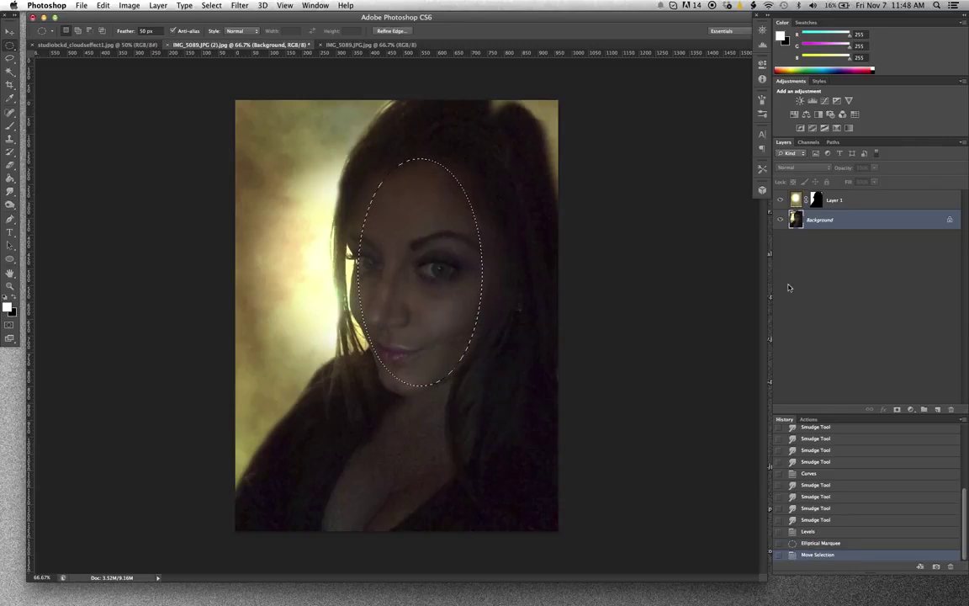
Step: Brighten the selected face in Levels with a white input of 172 and a midtone of 1.07, and deselect it
key("super+l")
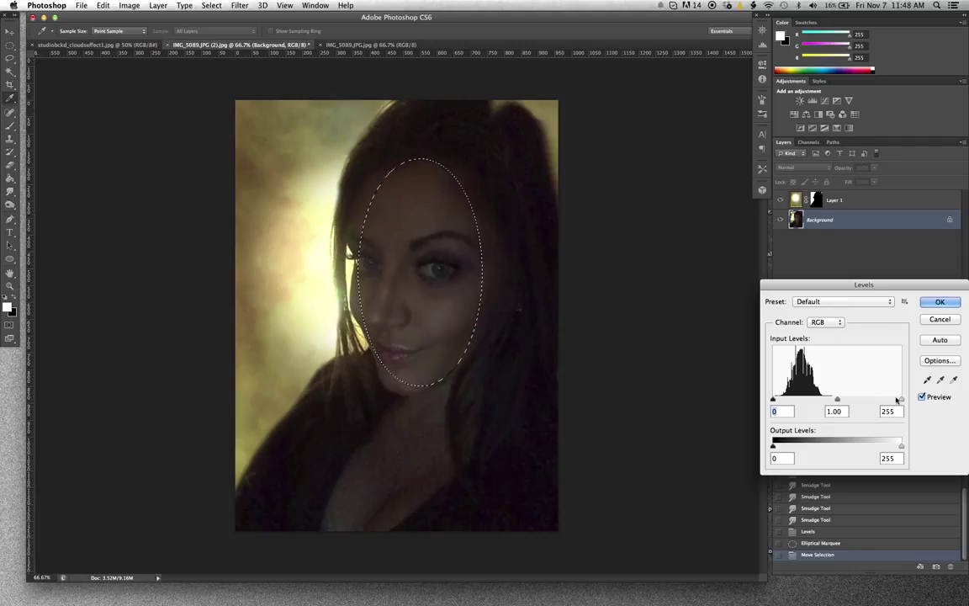
left_click_drag(899, 400, 815, 402)
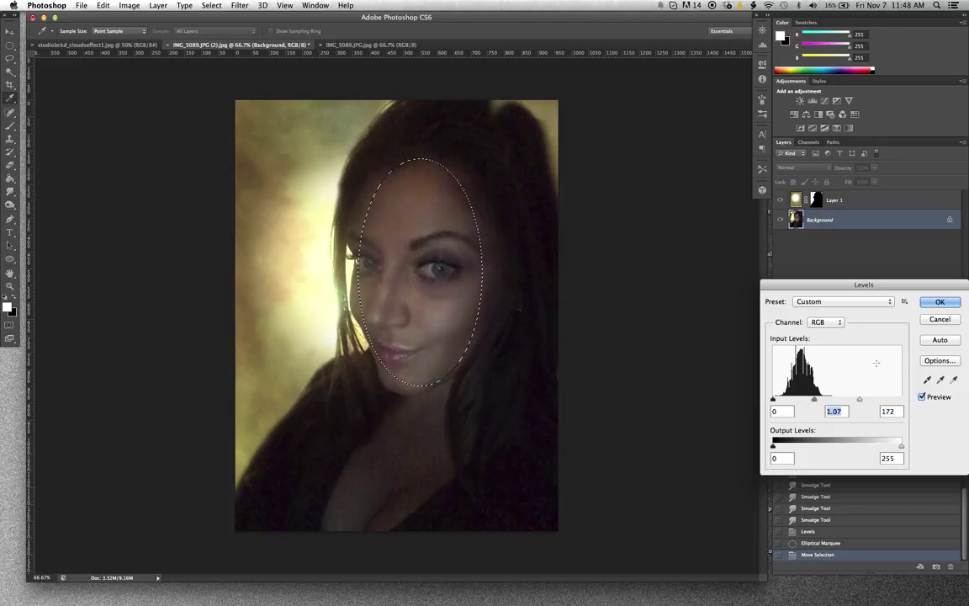
key("Return")
key("super+d")
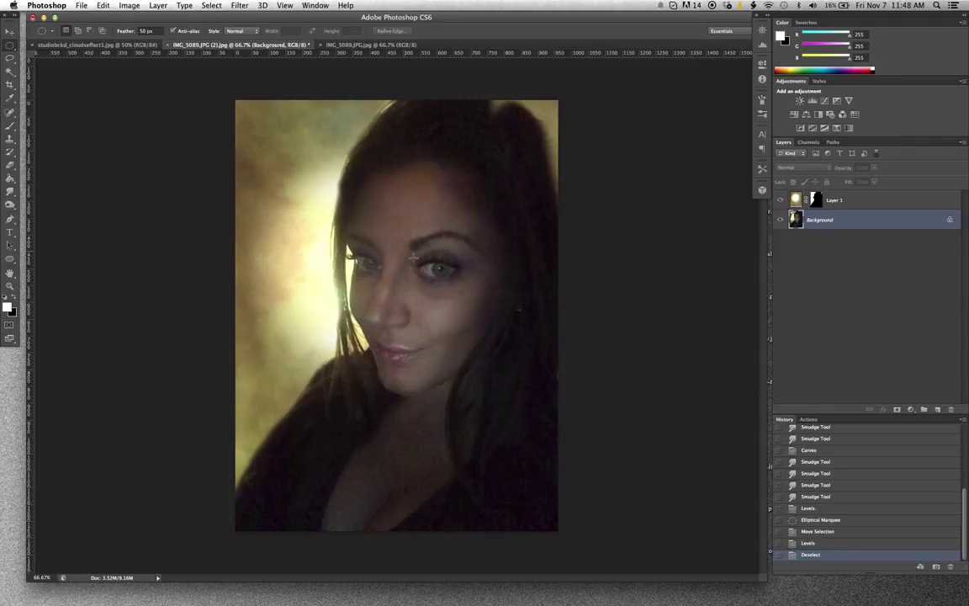
Step: Compare the edited portrait with the finished version in IMG_5089.JPG.jpg and the backdrop in studiobckd_cloudseffect1.jpg
left_click(358, 43)
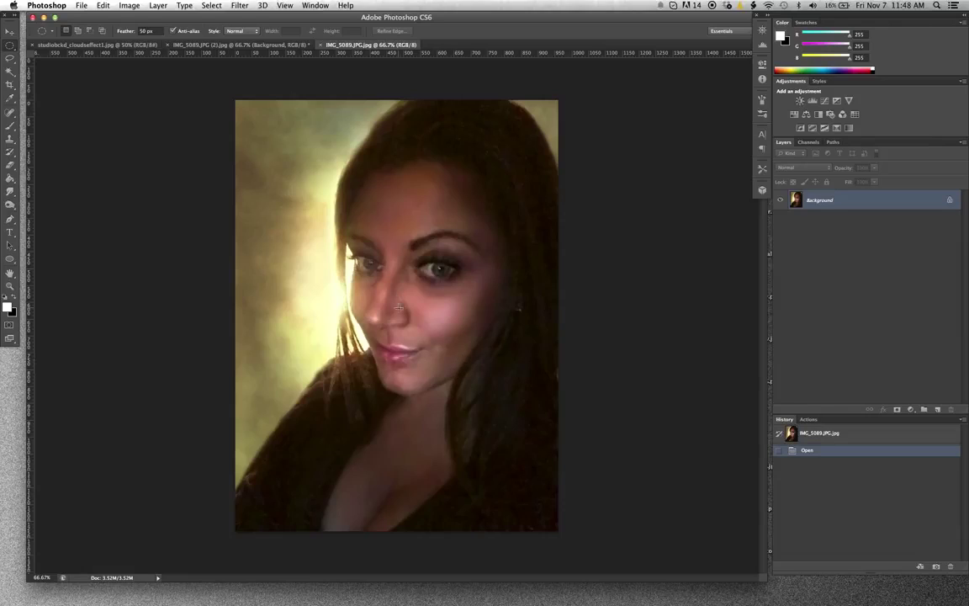
left_click(101, 44)
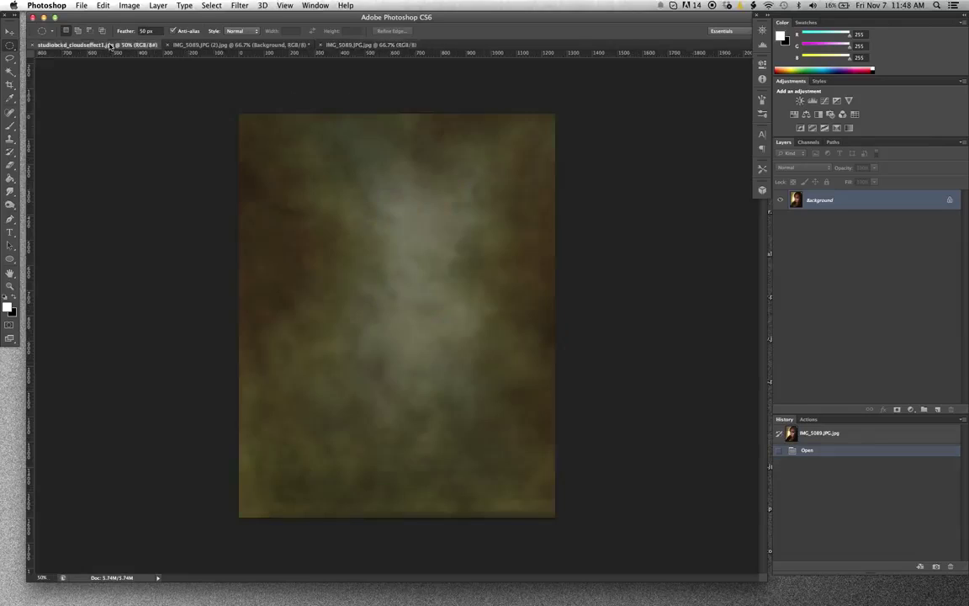
key("ctrl+a")
left_click(199, 45)
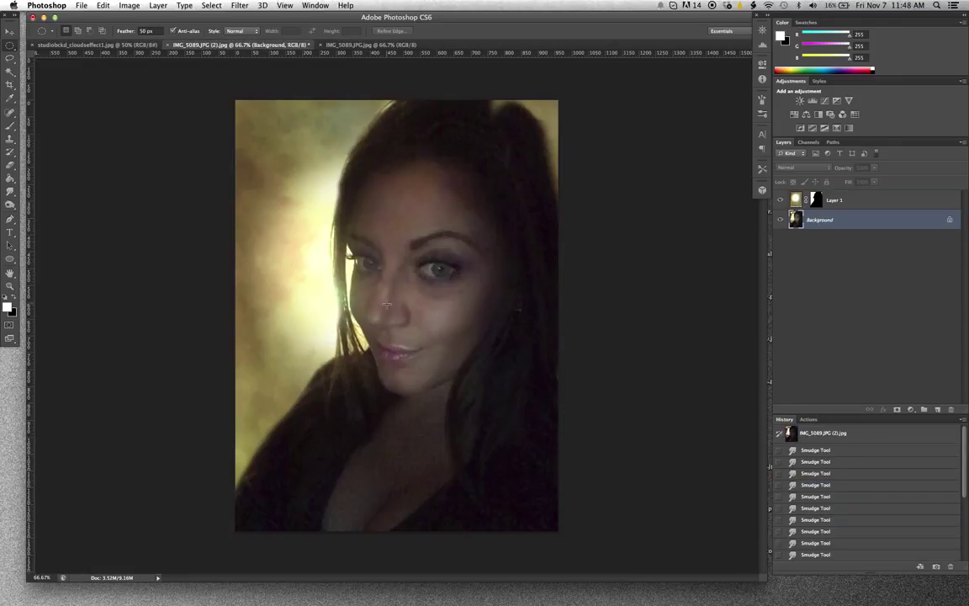
left_click(371, 45)
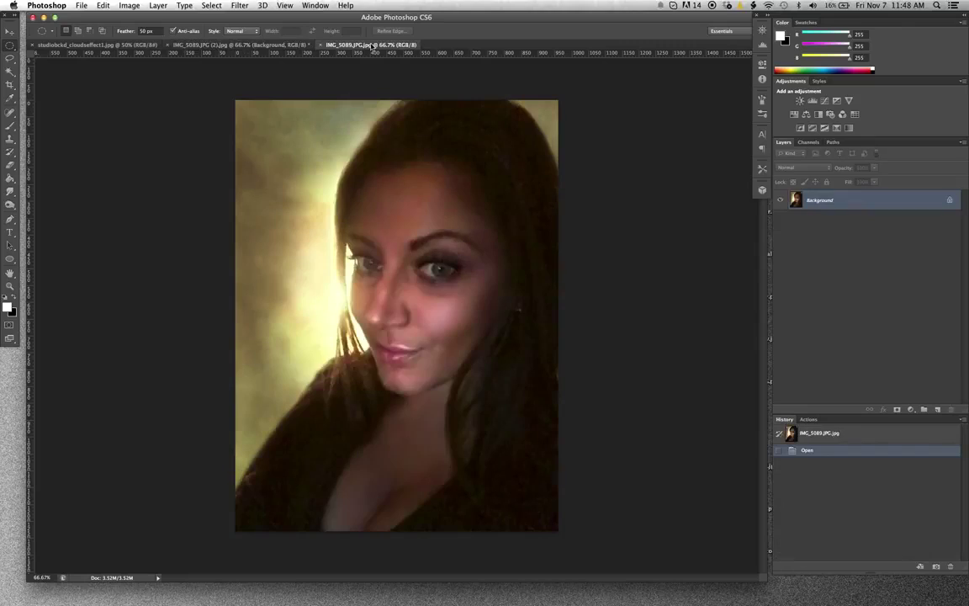